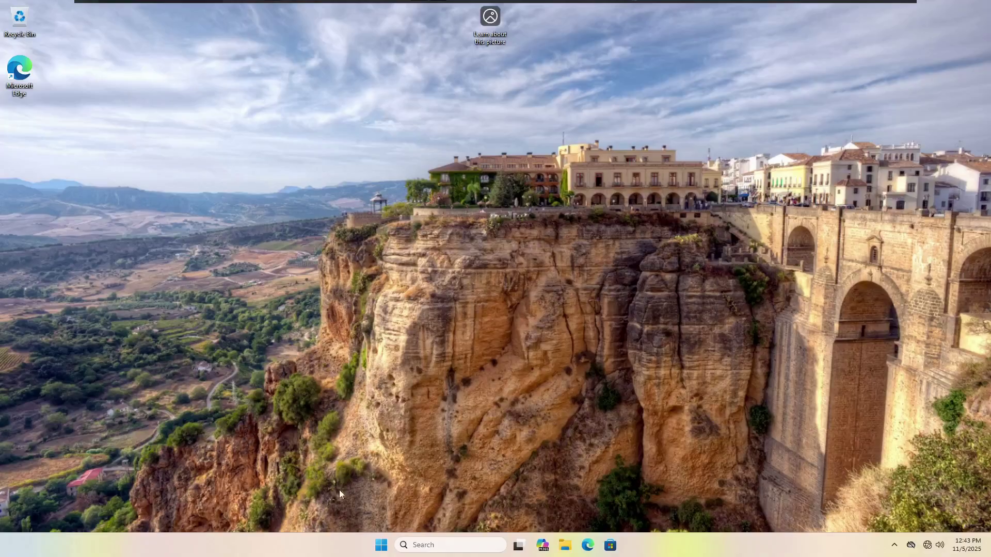
# Launch Settings from Start and go to Privacy & security > Camera.
pyautogui.click(378, 545)
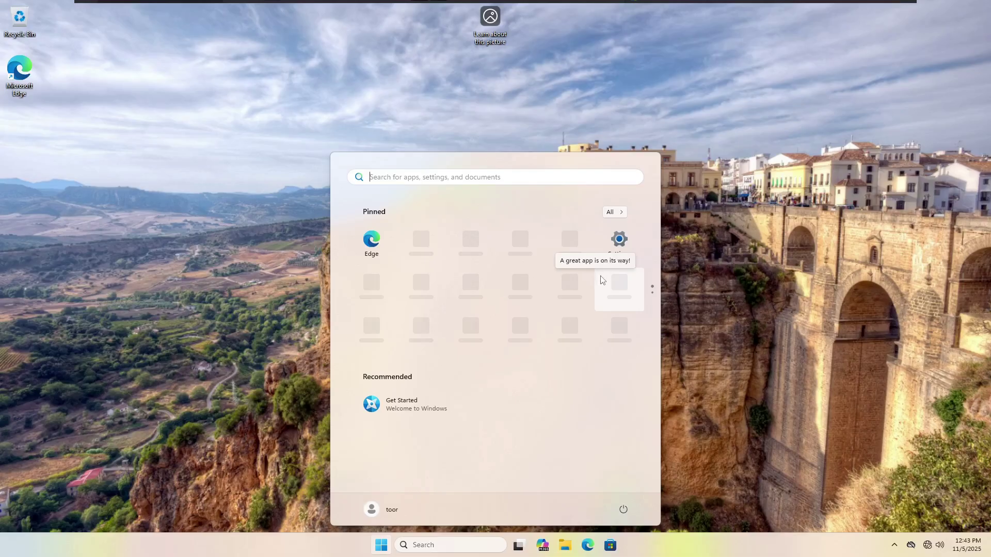
pyautogui.click(613, 246)
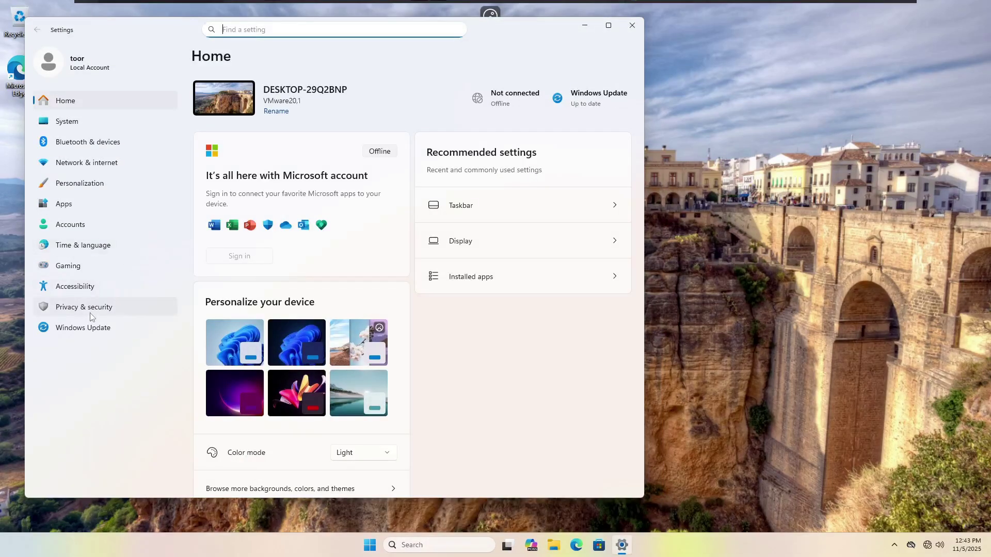
pyautogui.click(92, 309)
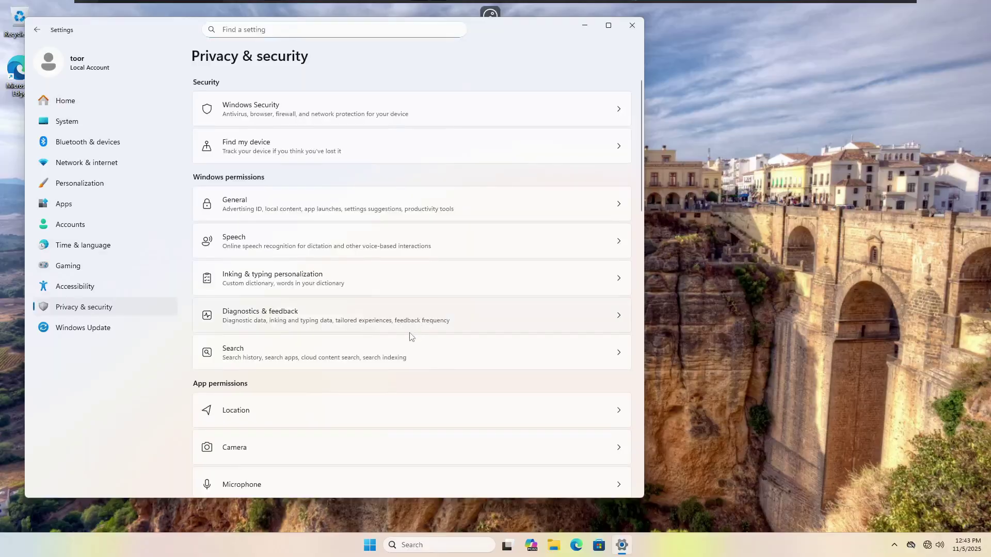
pyautogui.scroll(-3, 407, 343)
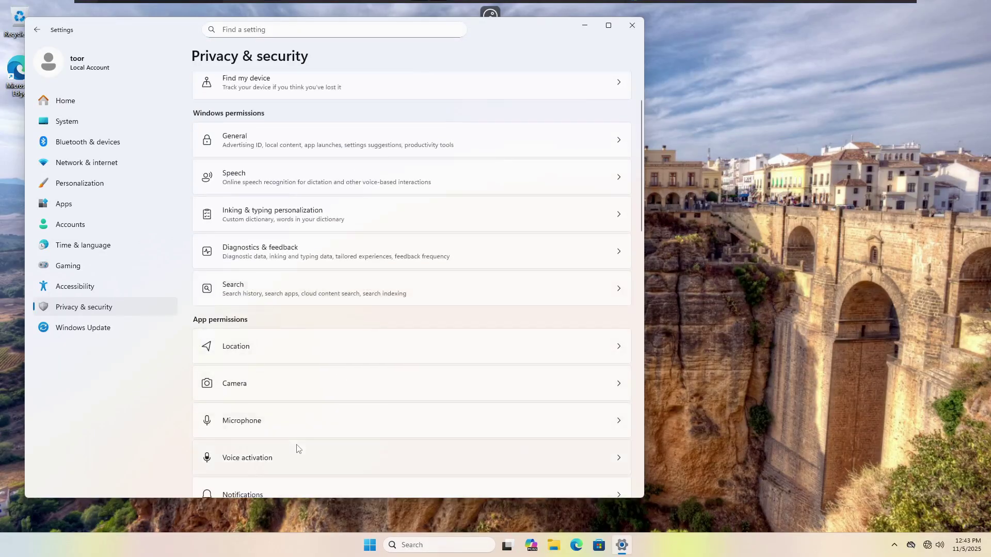
pyautogui.click(260, 389)
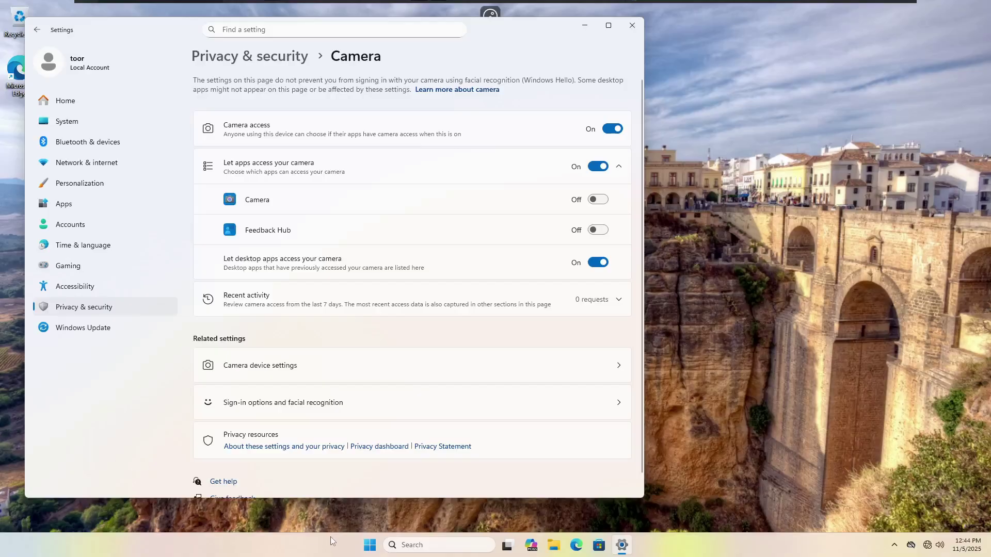
# Run regedit from the Run dialog and approve the UAC prompt to start Registry Editor.
pyautogui.click(371, 547)
pyautogui.rightClick(372, 546)
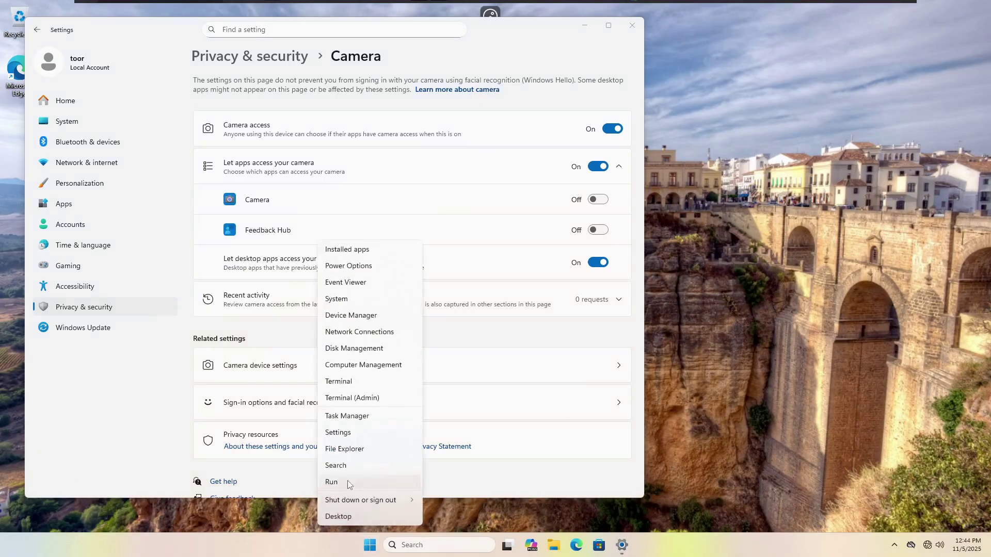
pyautogui.click(347, 483)
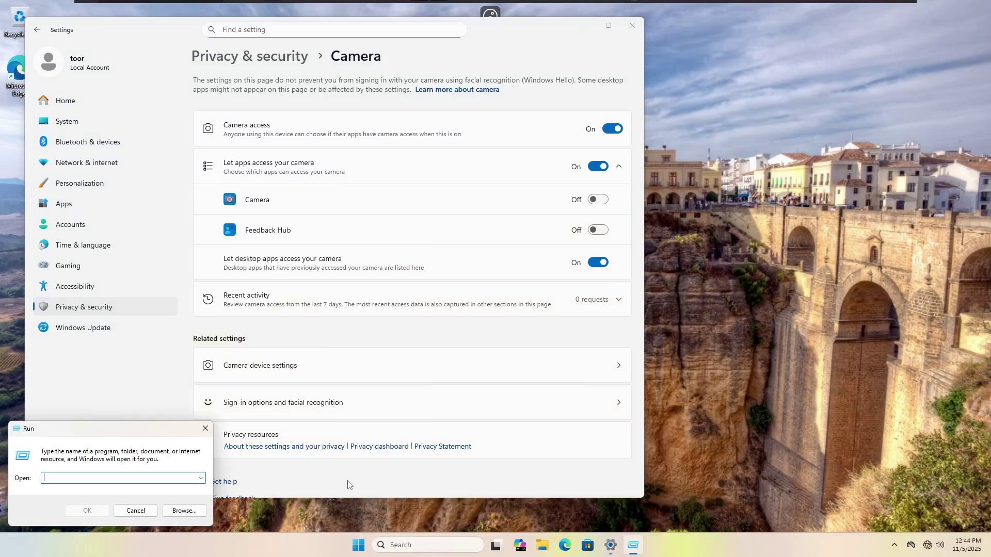
pyautogui.write('regedit')
pyautogui.press('Return')
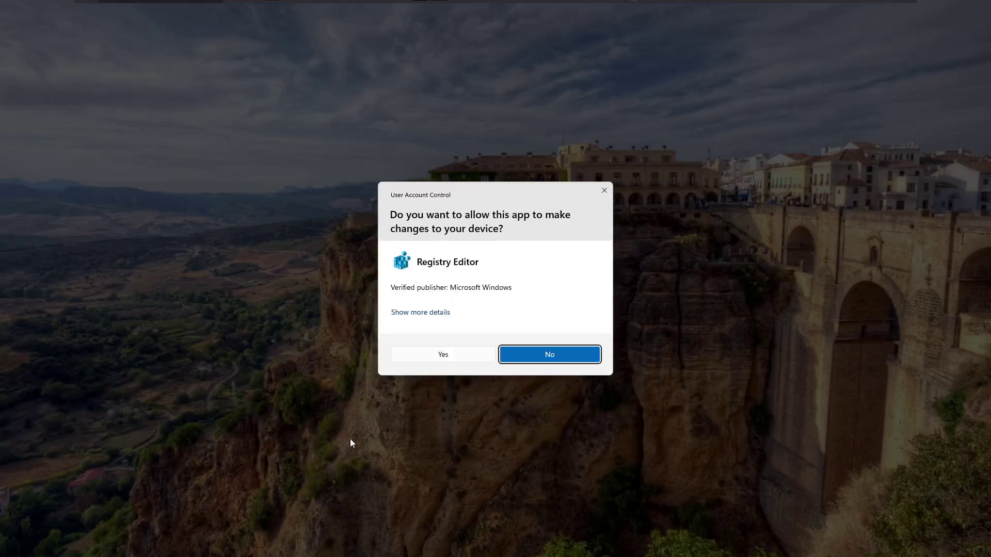
pyautogui.click(442, 354)
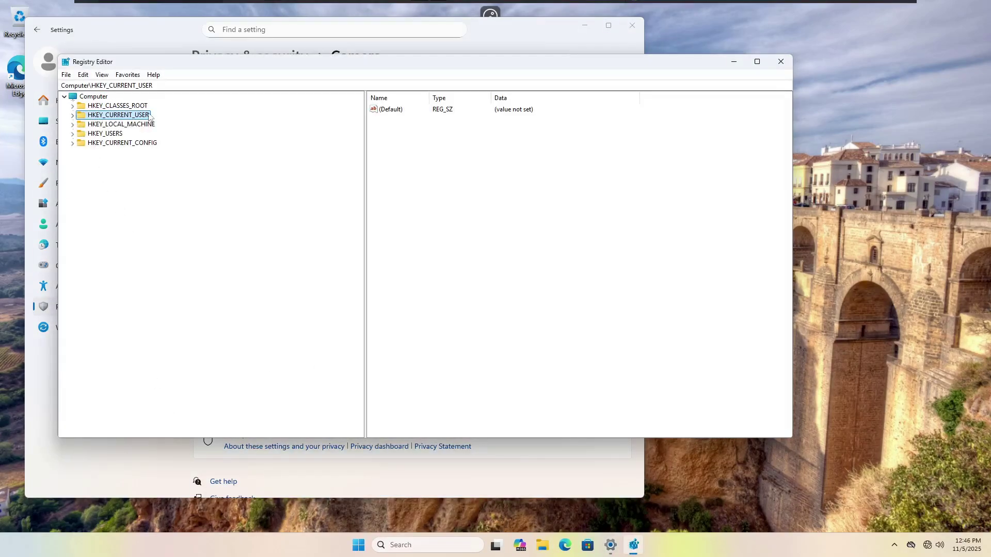
# Browse HKEY_CURRENT_USER to the ConsentStore webcam key (Value Allow) and move the window aside.
pyautogui.click(73, 114)
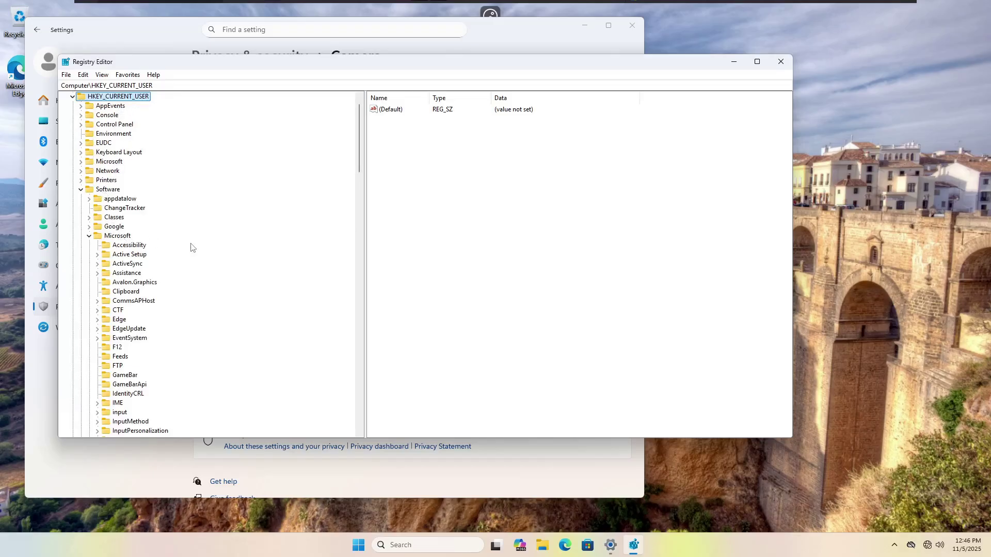
pyautogui.scroll(-7, 191, 247)
pyautogui.scroll(-10, 191, 246)
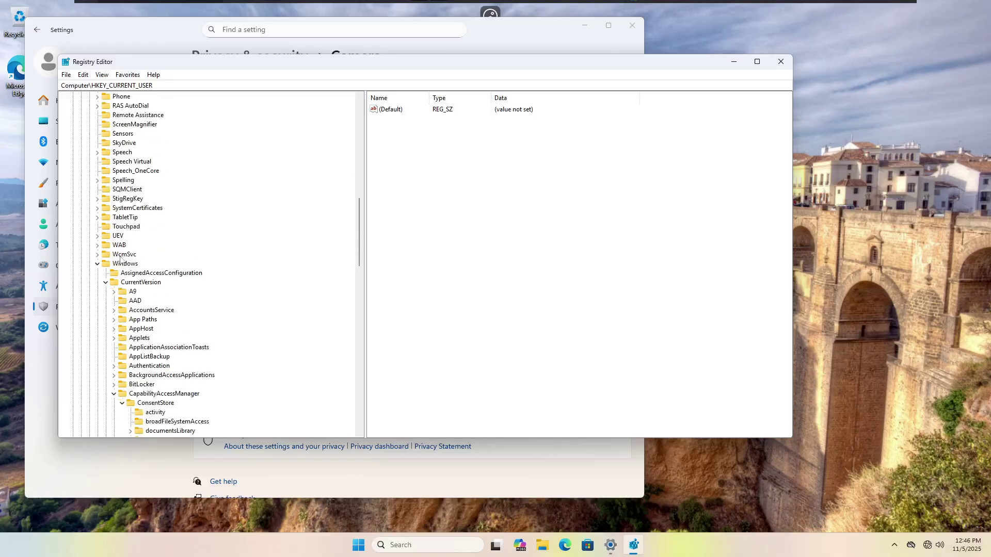
pyautogui.scroll(-7, 242, 256)
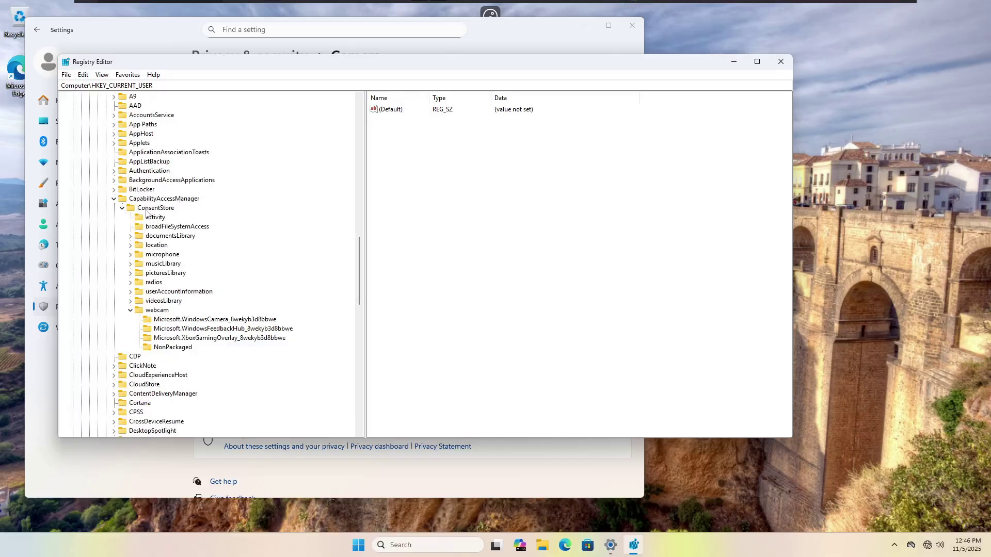
pyautogui.click(157, 311)
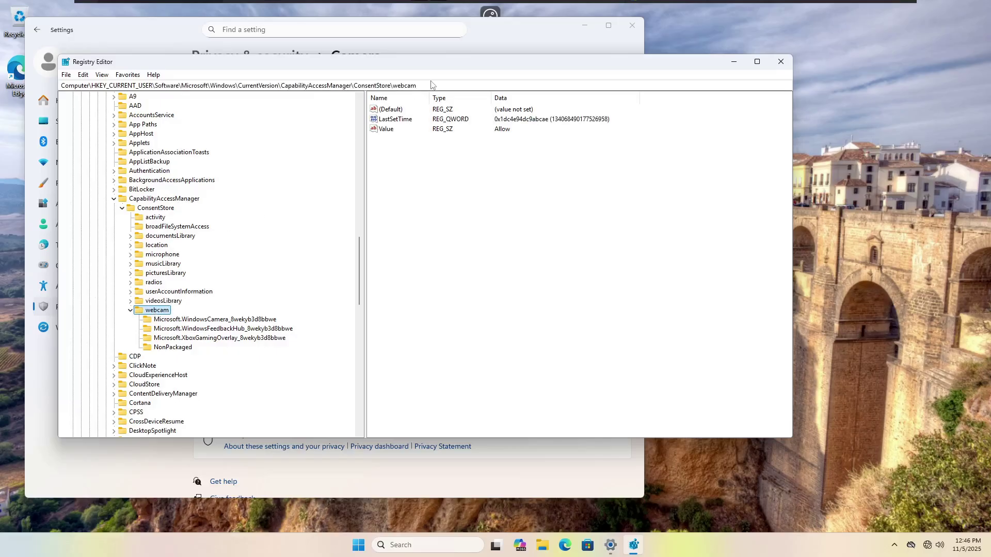
pyautogui.moveTo(392, 65); pyautogui.dragTo(465, 112)
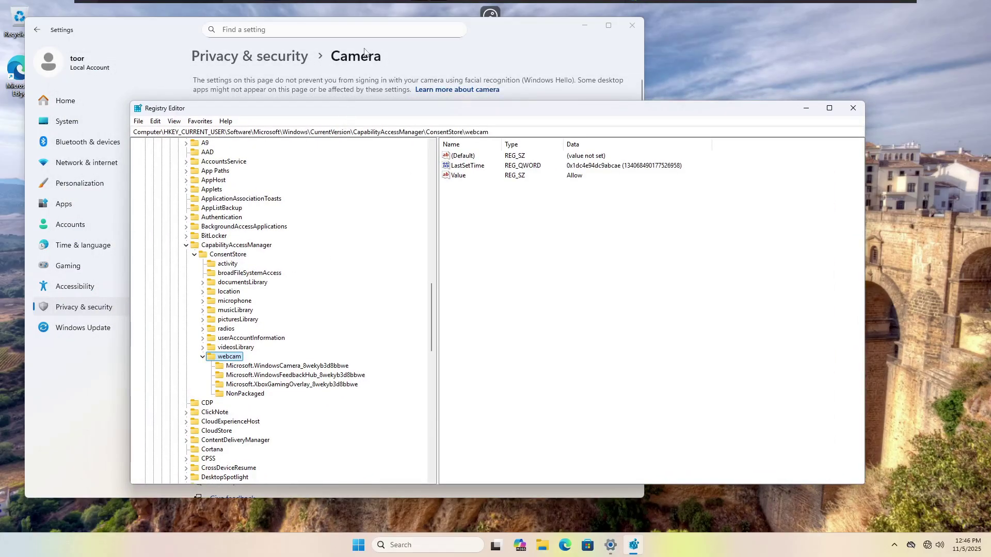
# Turn Camera access Off and refresh Registry Editor; the webcam Value still reads Allow.
pyautogui.click(458, 175)
pyautogui.moveTo(426, 112); pyautogui.dragTo(420, 216)
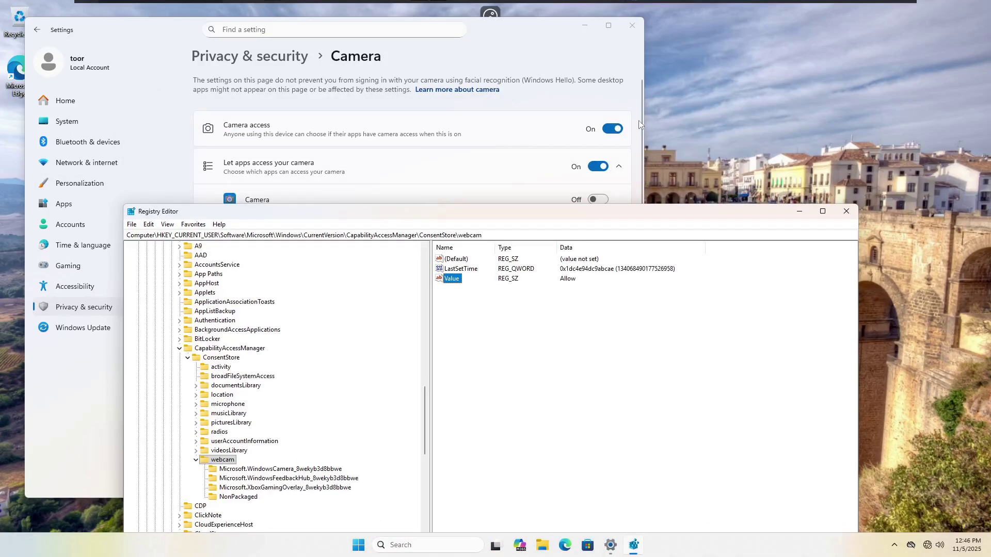
pyautogui.click(613, 130)
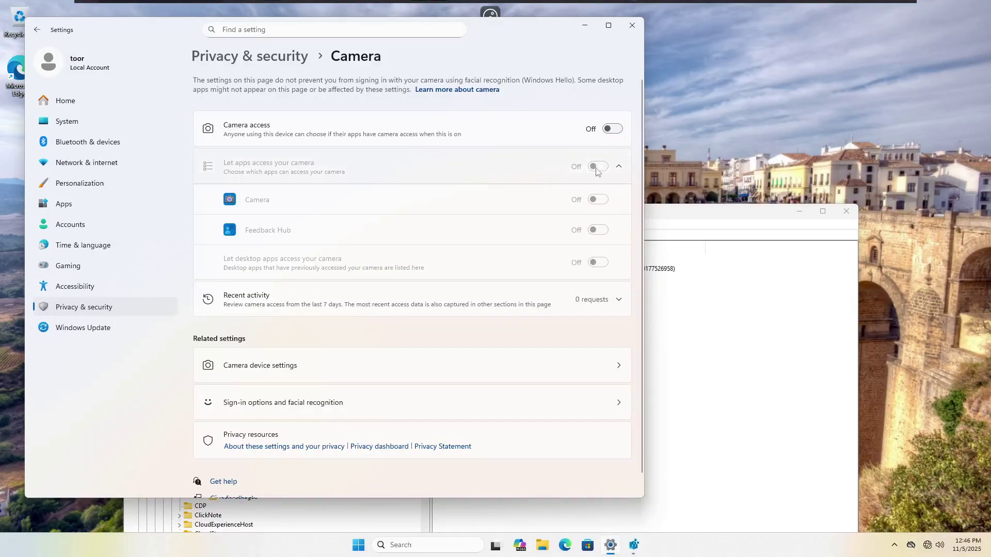
pyautogui.click(751, 219)
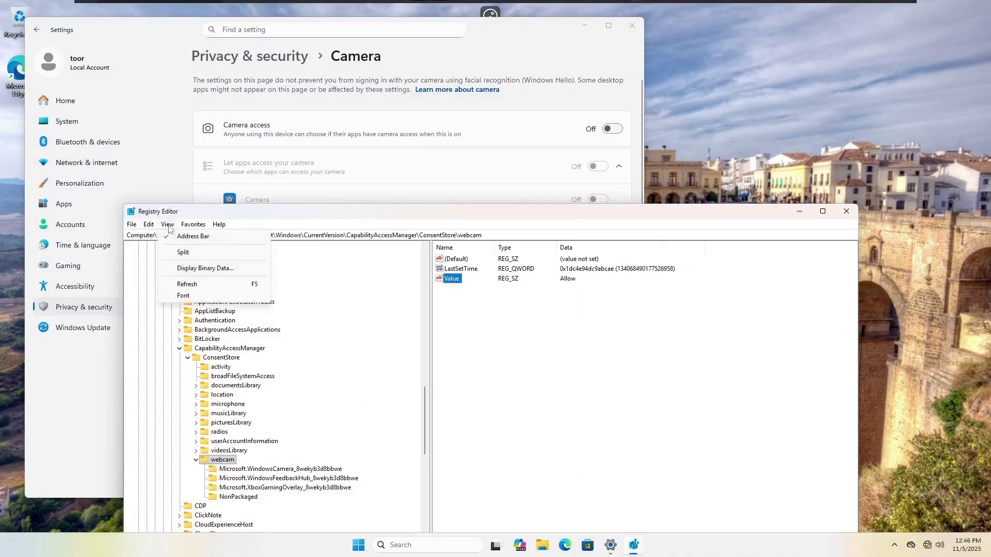
pyautogui.click(186, 284)
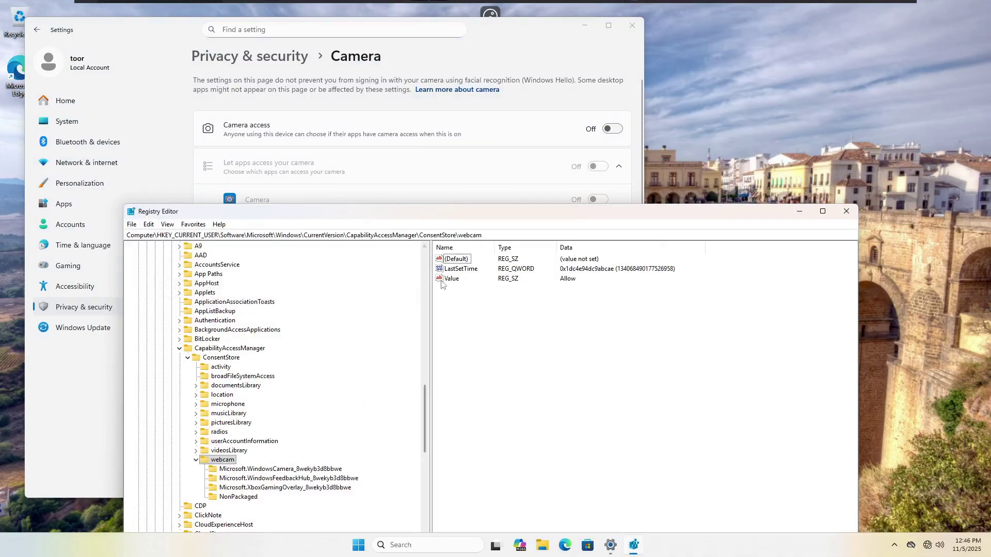
pyautogui.click(170, 226)
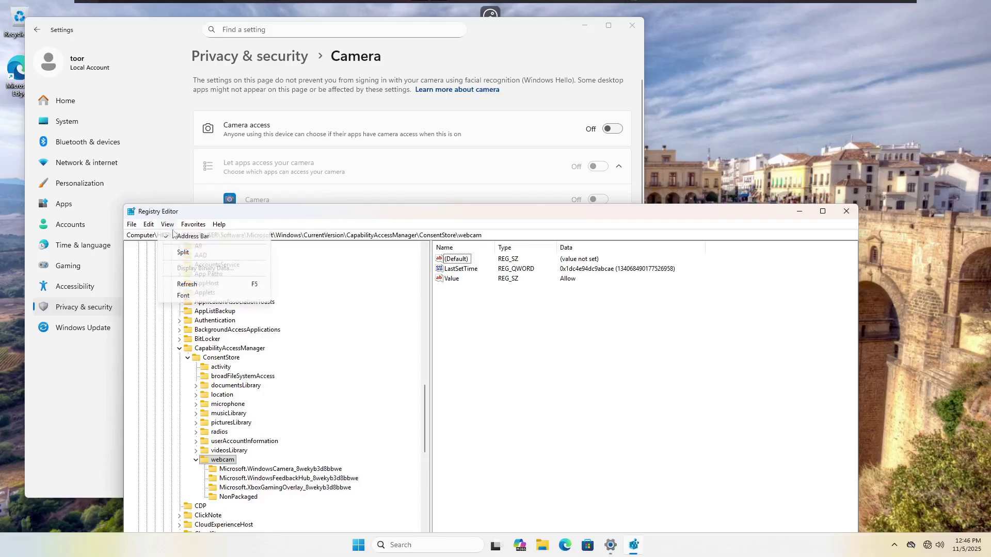
pyautogui.click(186, 283)
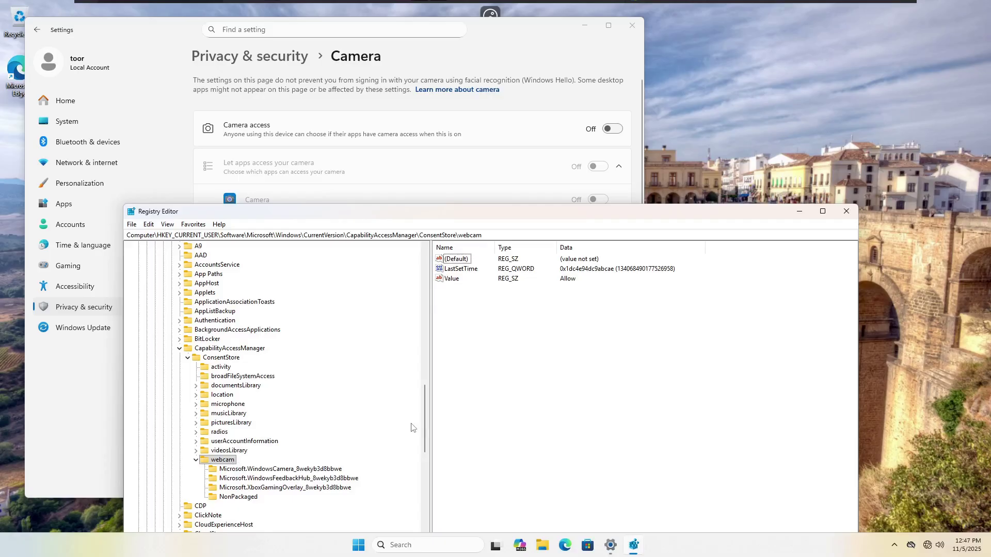
# Turn Camera access back On and refresh the registry to recheck the webcam Value.
pyautogui.click(612, 129)
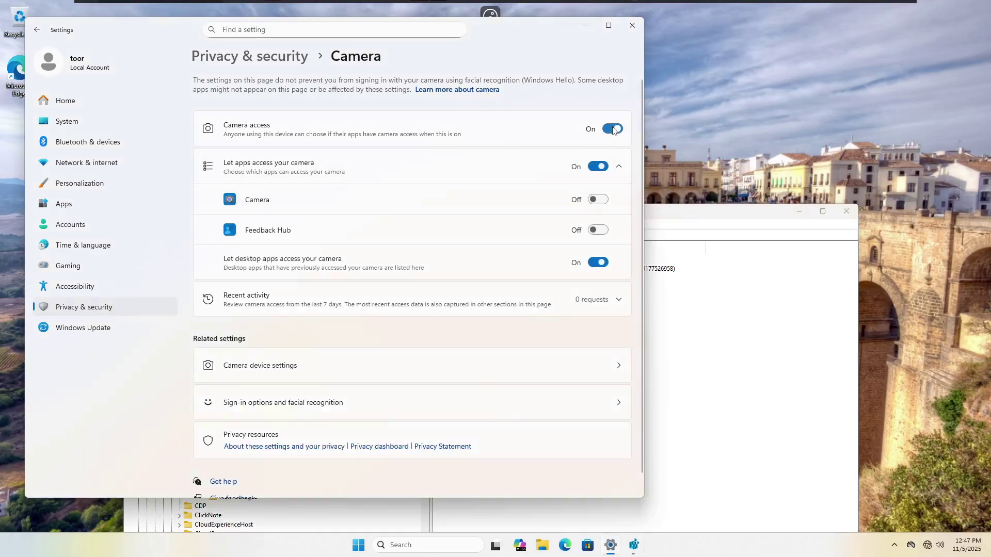
pyautogui.click(687, 226)
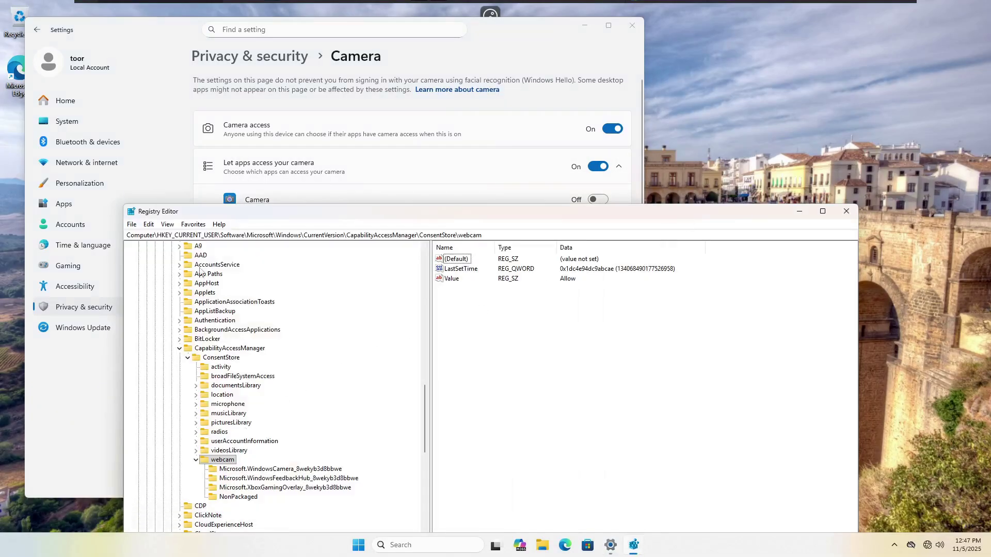
pyautogui.click(167, 224)
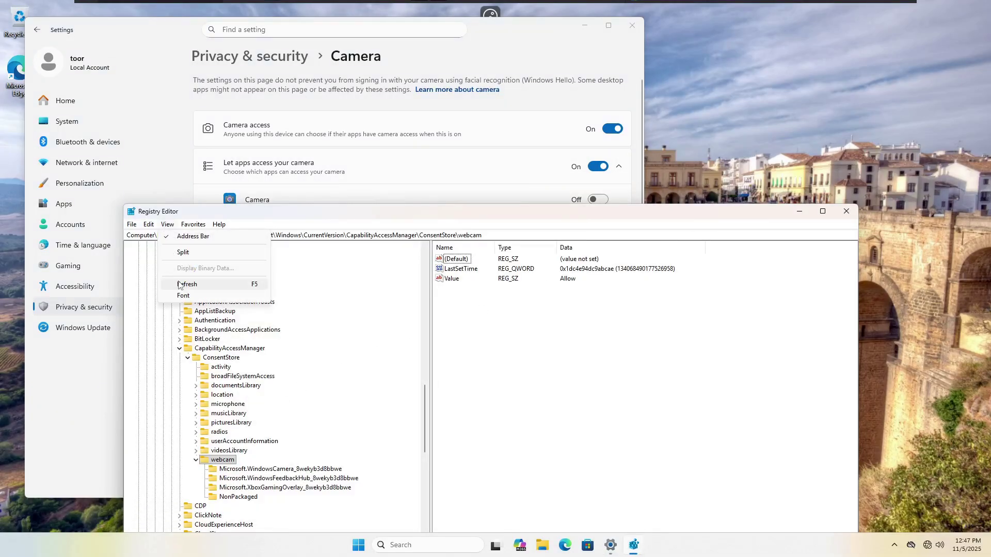
pyautogui.click(180, 285)
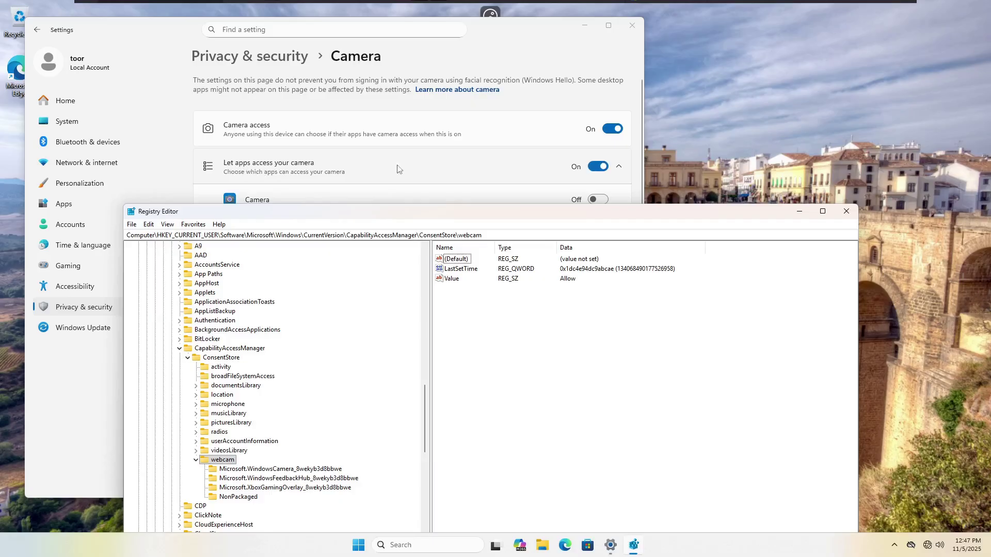
pyautogui.click(599, 165)
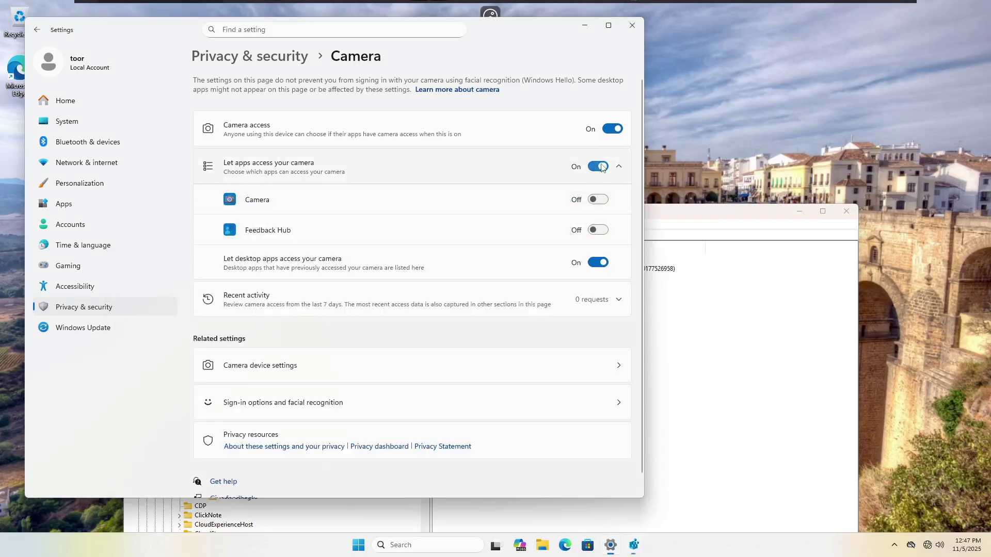
pyautogui.click(393, 399)
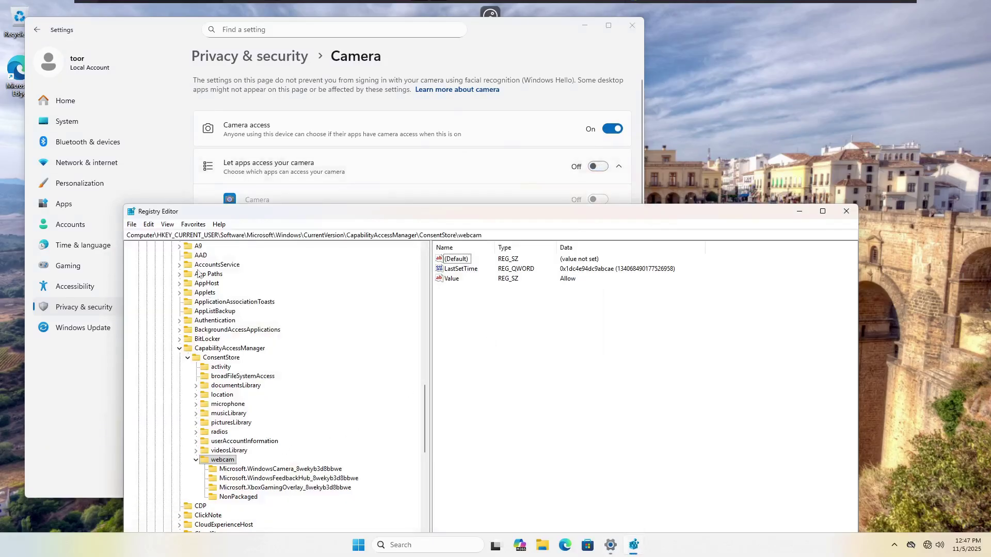
pyautogui.click(167, 224)
pyautogui.click(185, 284)
pyautogui.click(568, 281)
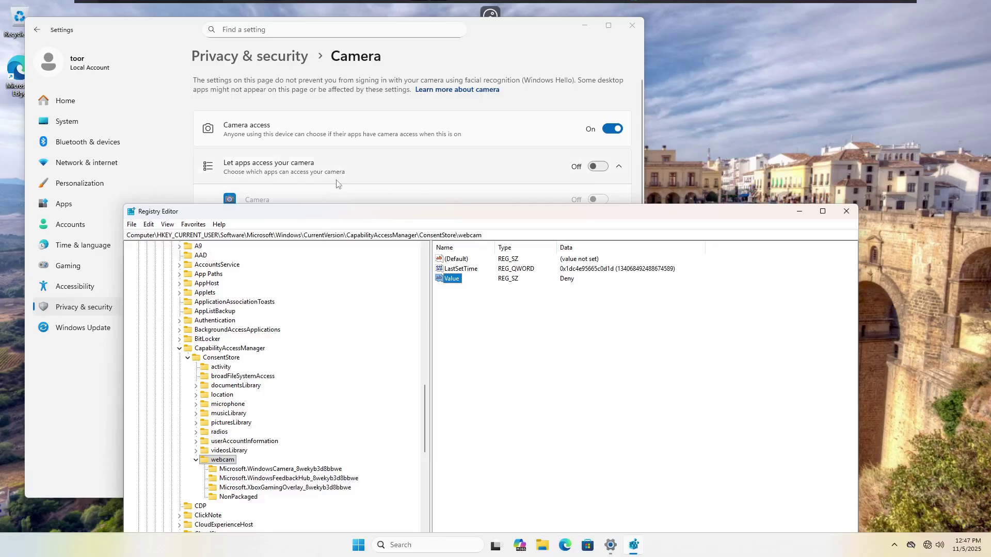
pyautogui.click(605, 166)
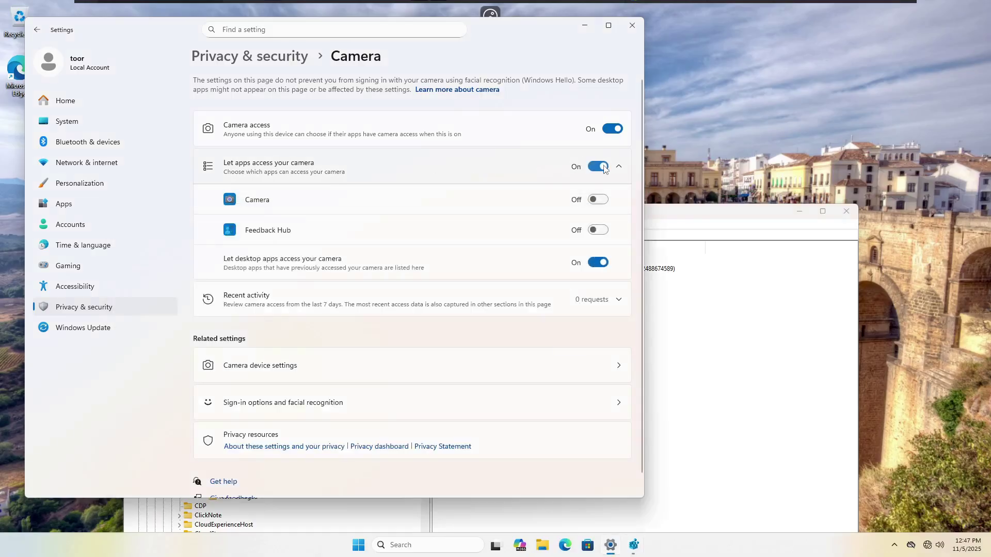
pyautogui.hotkey('alt', 'Tab')
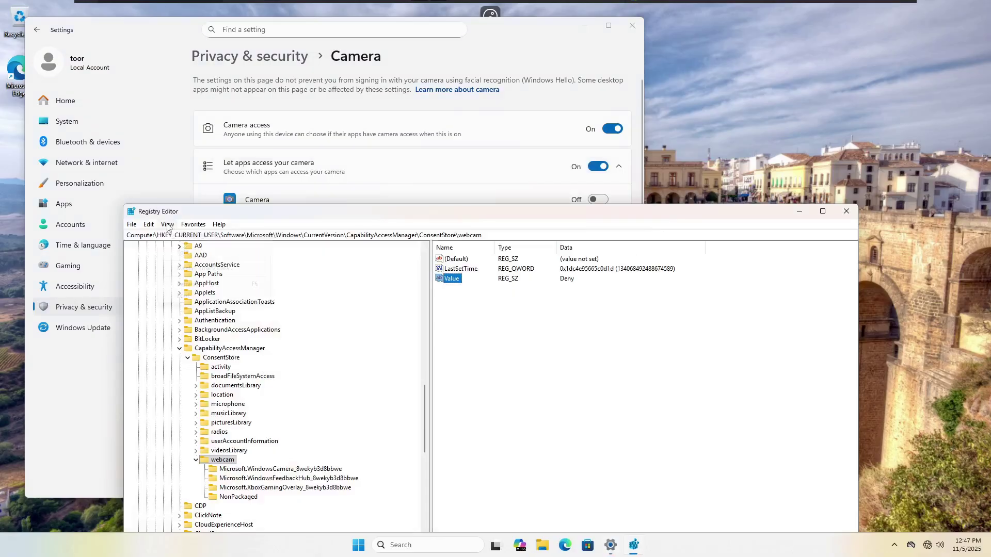
pyautogui.click(168, 225)
pyautogui.click(187, 284)
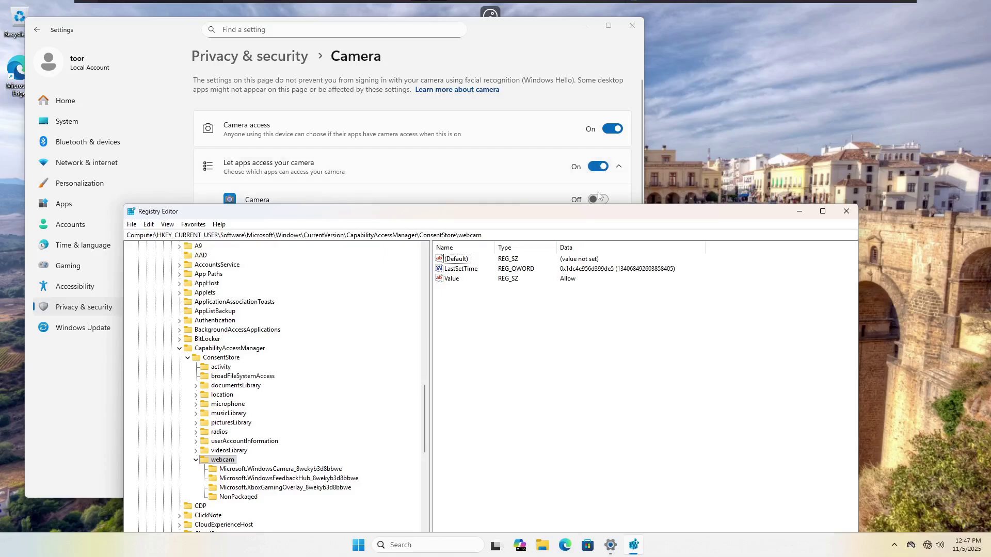
pyautogui.click(614, 129)
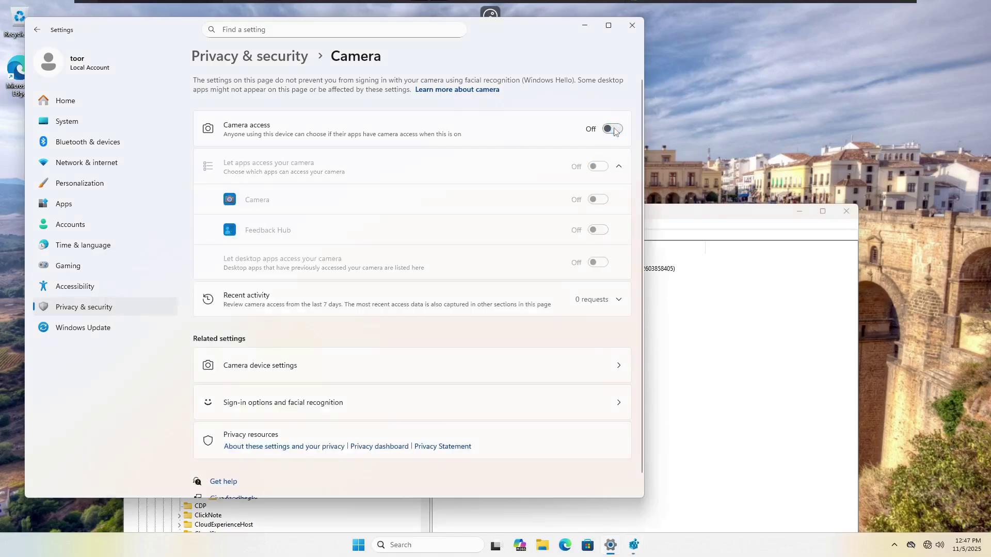
pyautogui.click(659, 216)
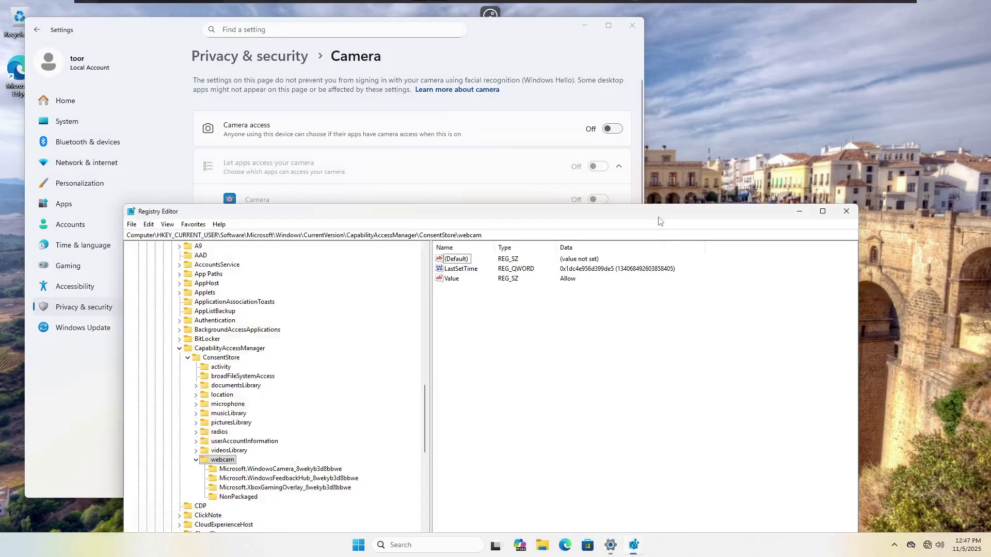
pyautogui.click(167, 224)
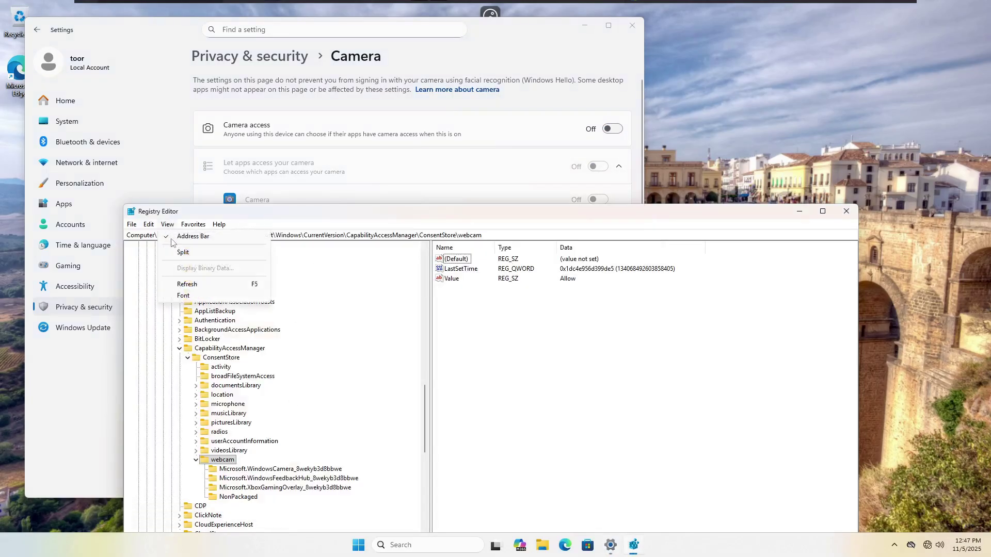
pyautogui.click(207, 285)
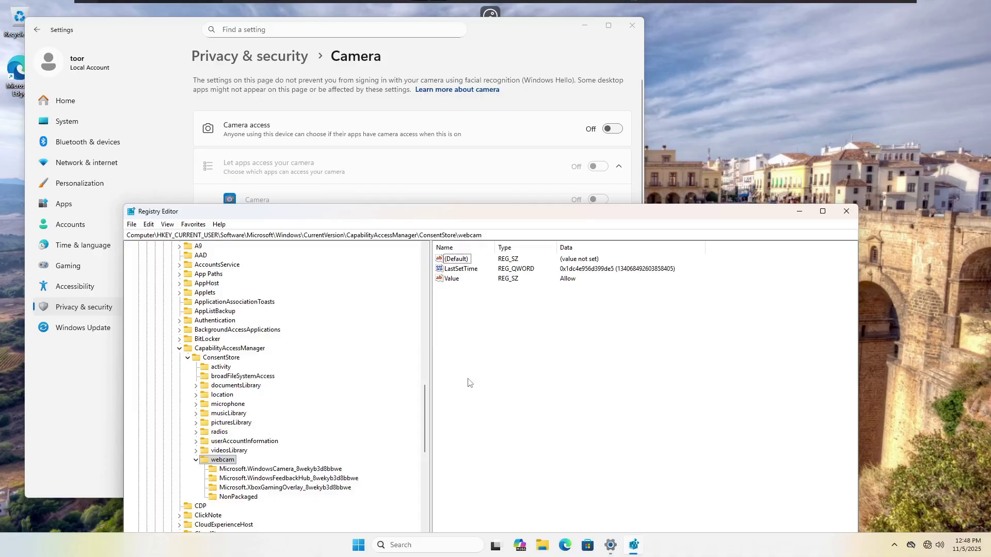
# Switch the device Camera access toggle On, then bring Registry Editor forward.
pyautogui.click(613, 129)
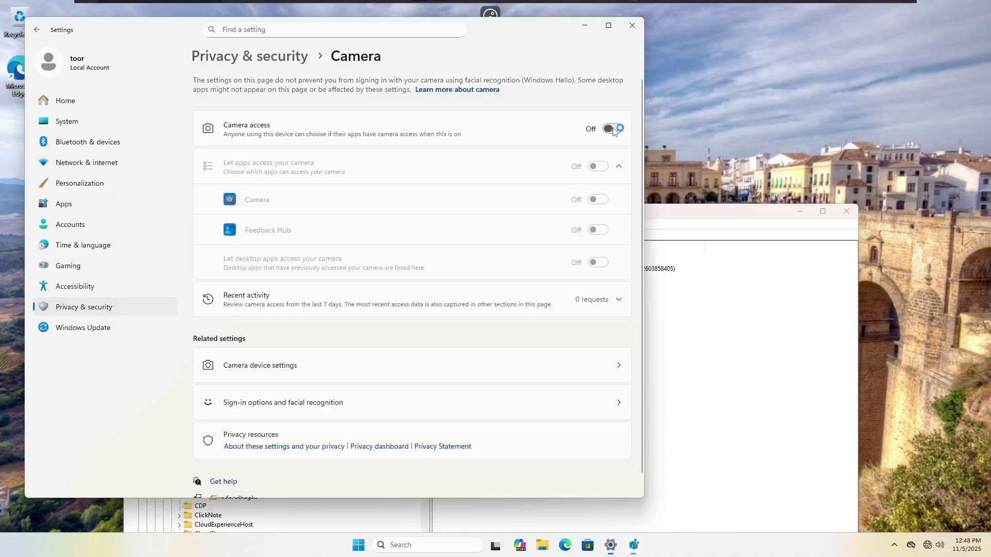
pyautogui.click(662, 228)
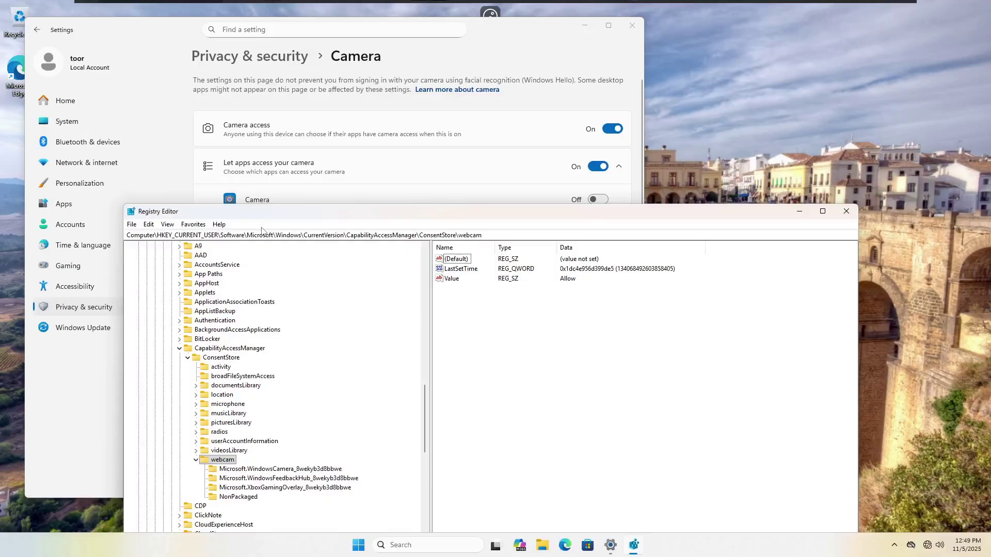
# Collapse webcam, expand documentsLibrary and location, and select Microsoft.WindowsCamera_8wekyb3d8bbwe (Value Prompt).
pyautogui.moveTo(267, 216); pyautogui.dragTo(213, 98)
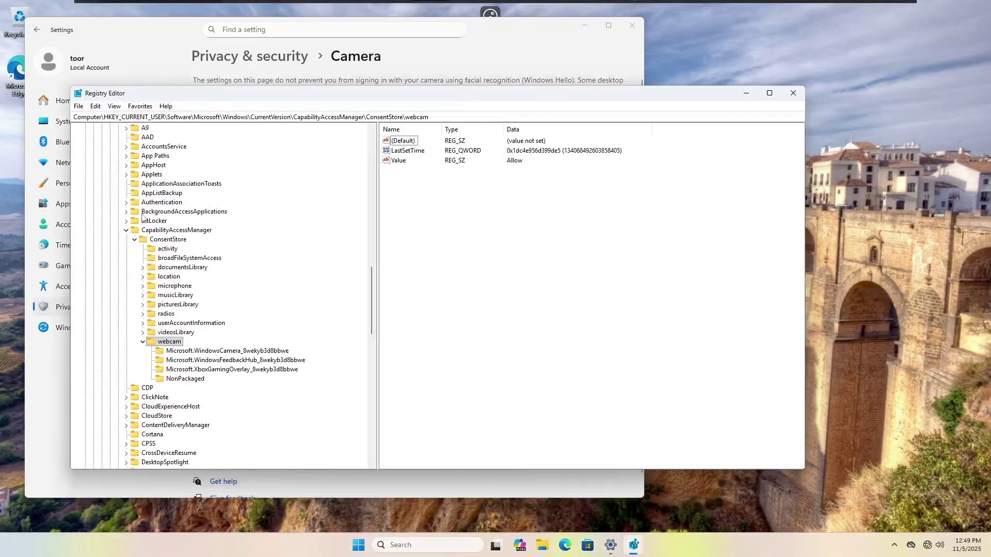
pyautogui.click(182, 241)
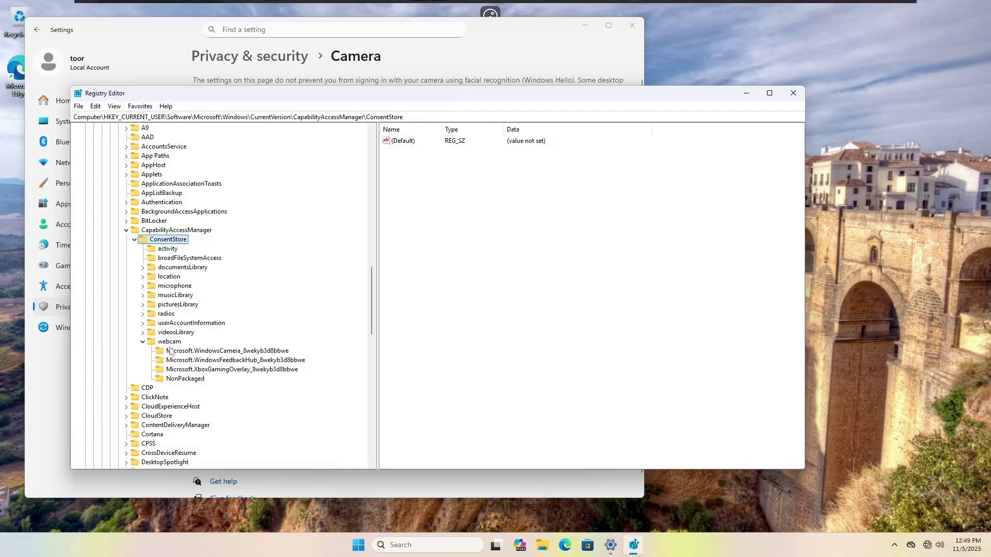
pyautogui.click(143, 341)
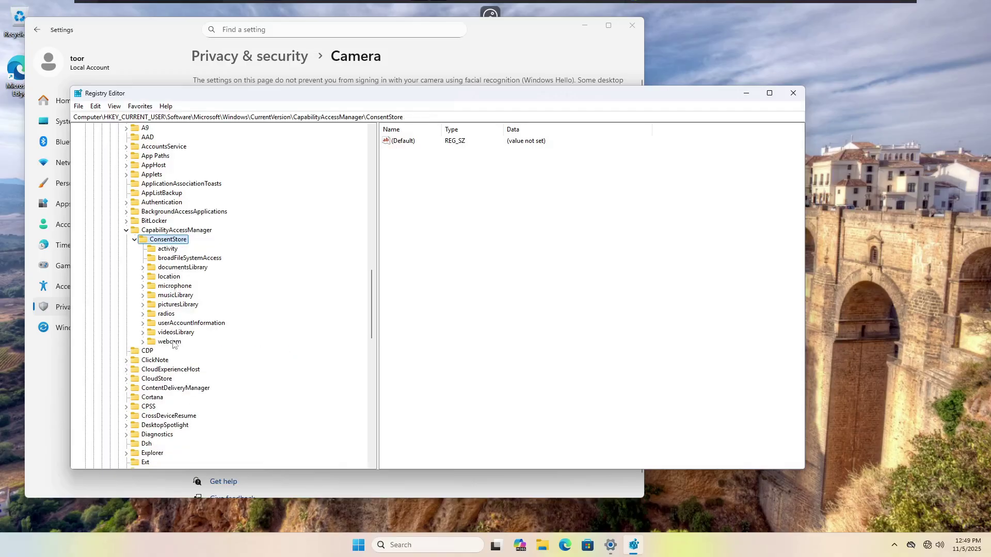
pyautogui.click(360, 544)
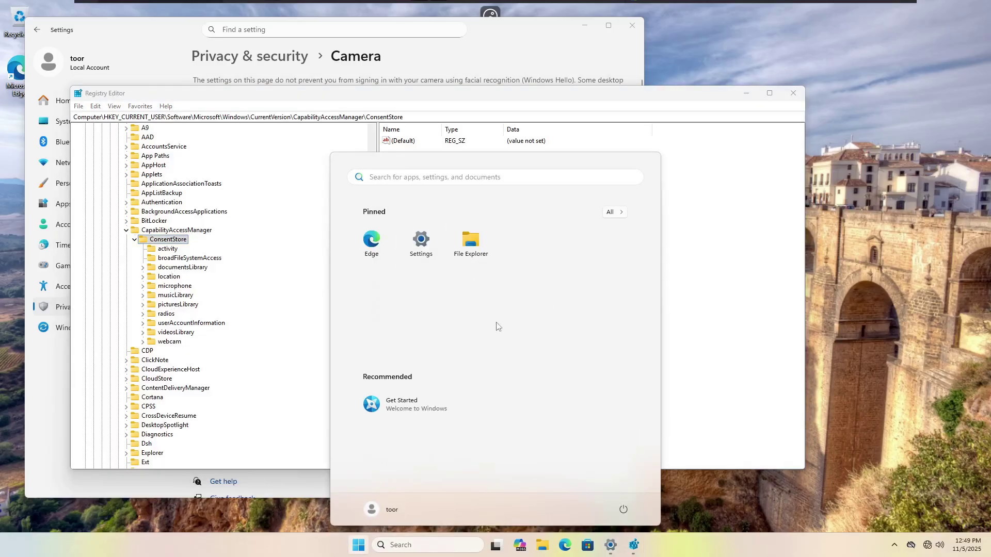
pyautogui.click(334, 99)
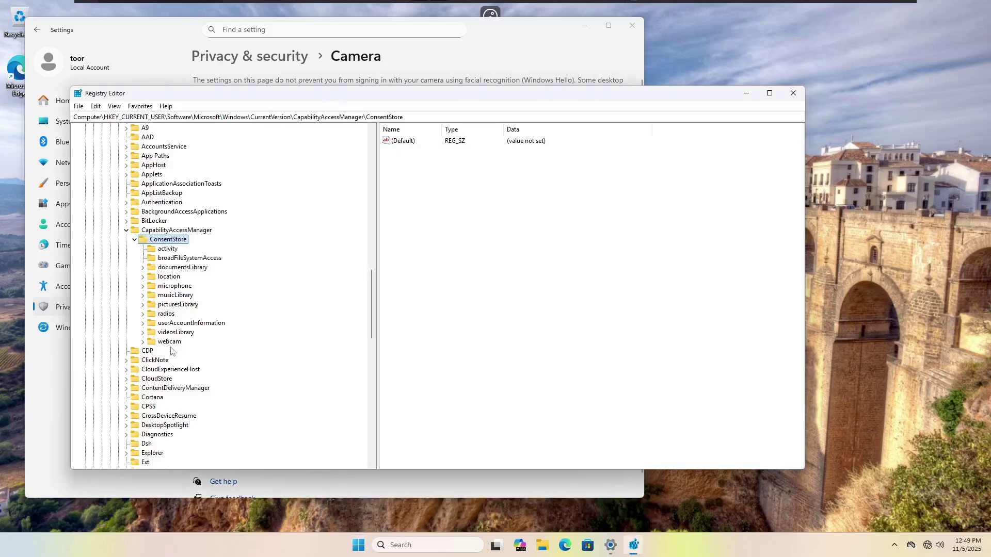
pyautogui.click(143, 267)
pyautogui.click(143, 287)
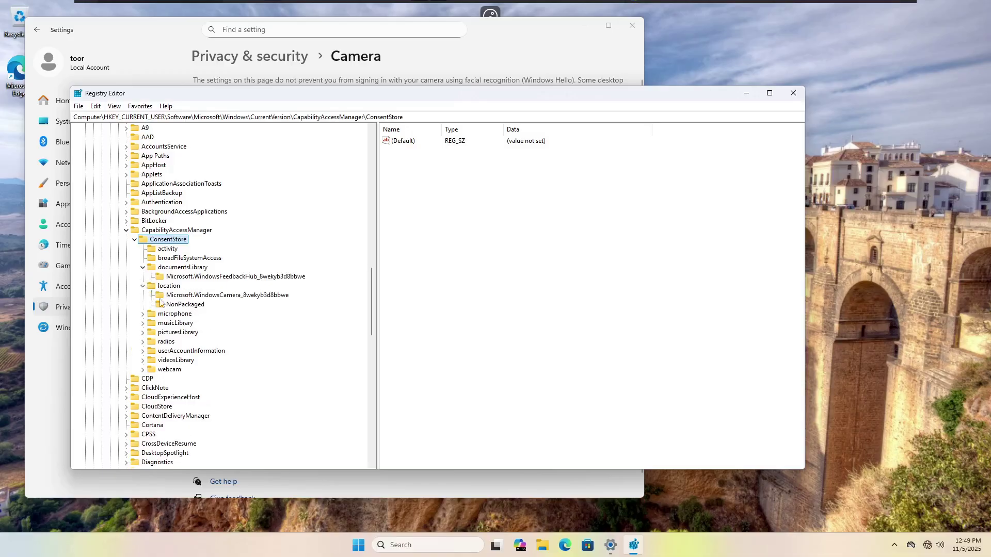
pyautogui.click(199, 295)
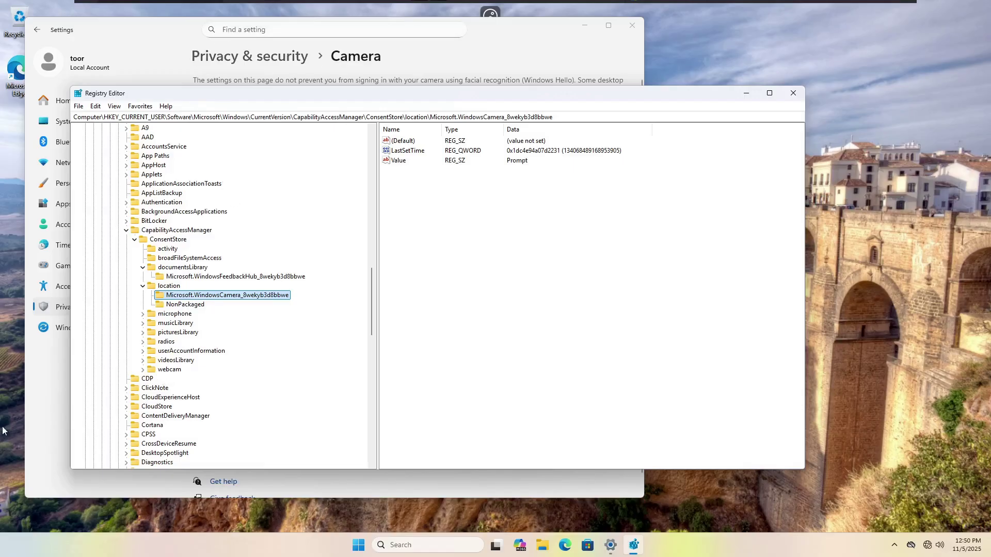
# Change the microphone consent Value for Microsoft.MicrosoftOfficeHub from Prompt to Deny.
pyautogui.doubleClick(187, 316)
pyautogui.click(188, 323)
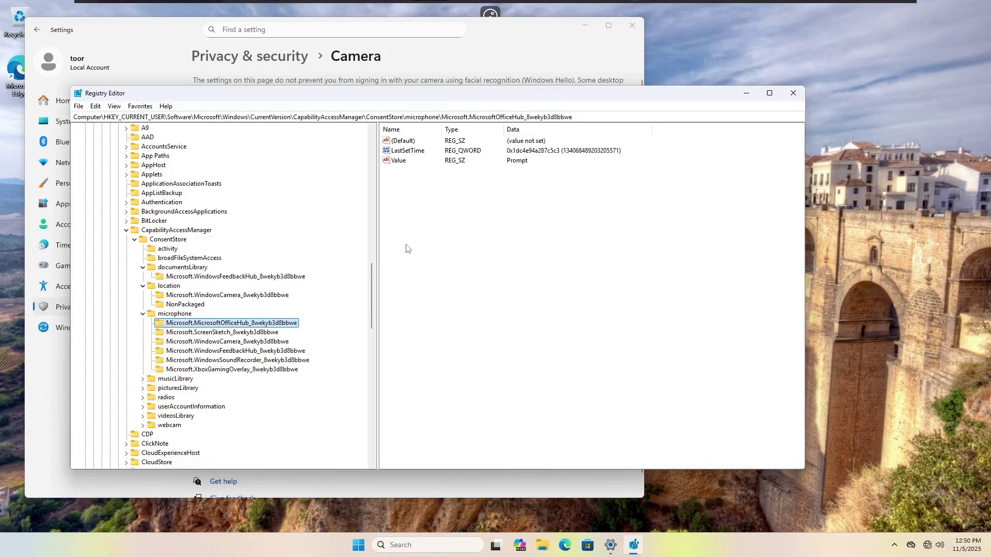
pyautogui.doubleClick(398, 160)
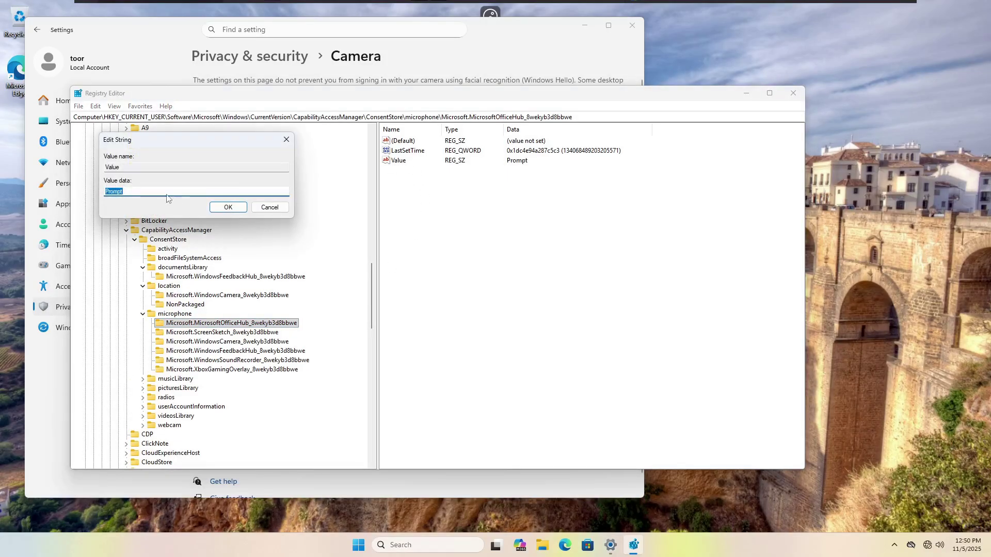
pyautogui.click(219, 195)
pyautogui.doubleClick(220, 195)
pyautogui.write('Deny')
pyautogui.click(211, 207)
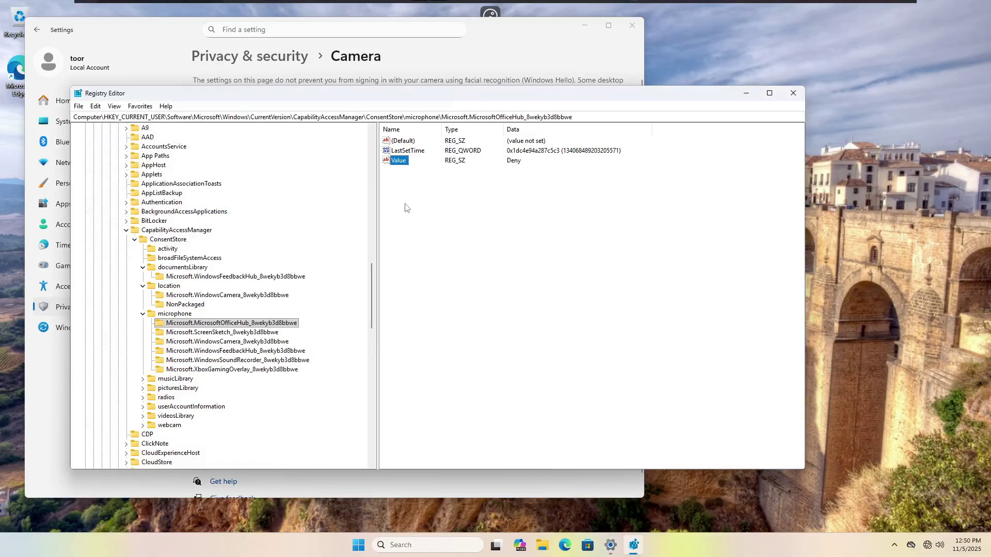
pyautogui.click(493, 45)
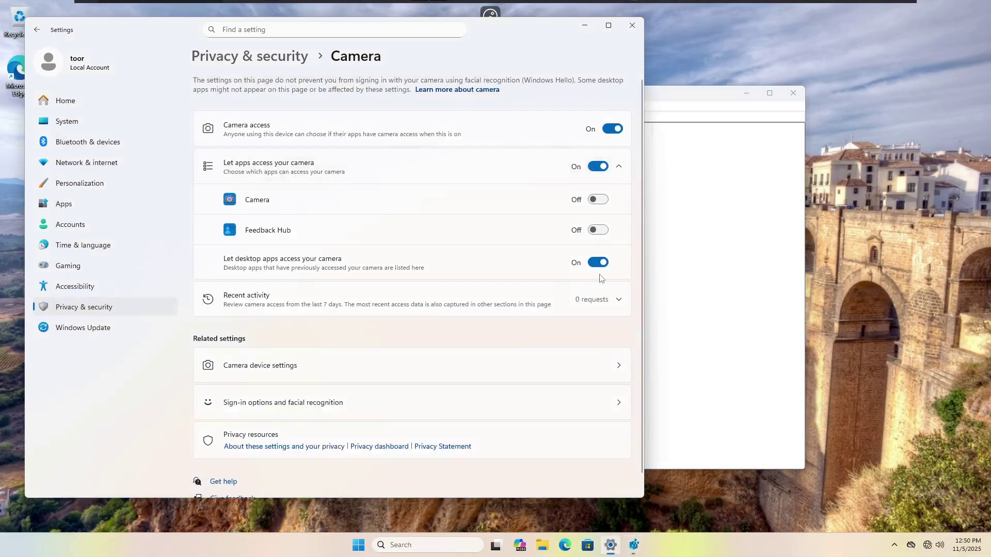
# Check microphone permissions for ScreenSketch, WindowsCamera, Feedback Hub, Sound Recorder and Xbox Gaming Overlay.
pyautogui.click(723, 324)
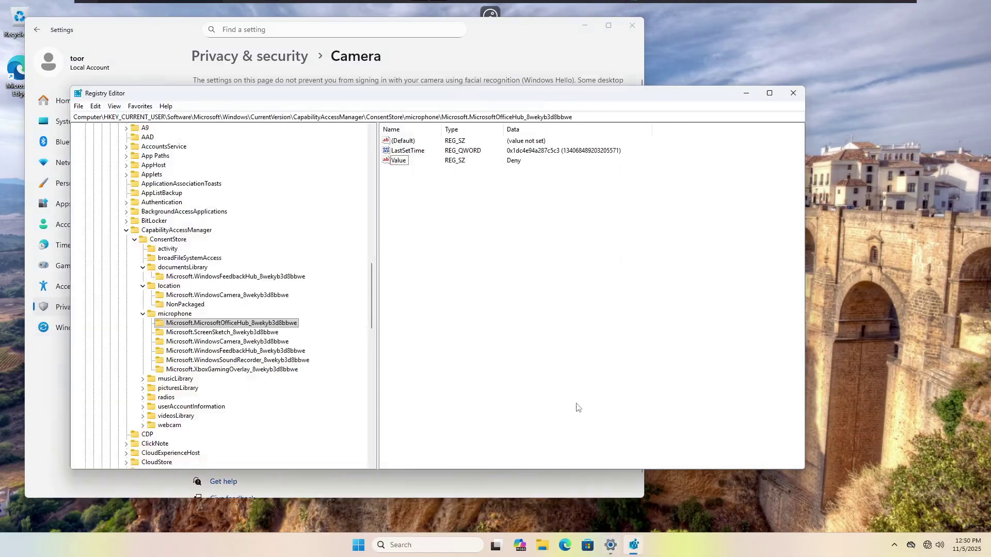
pyautogui.click(231, 333)
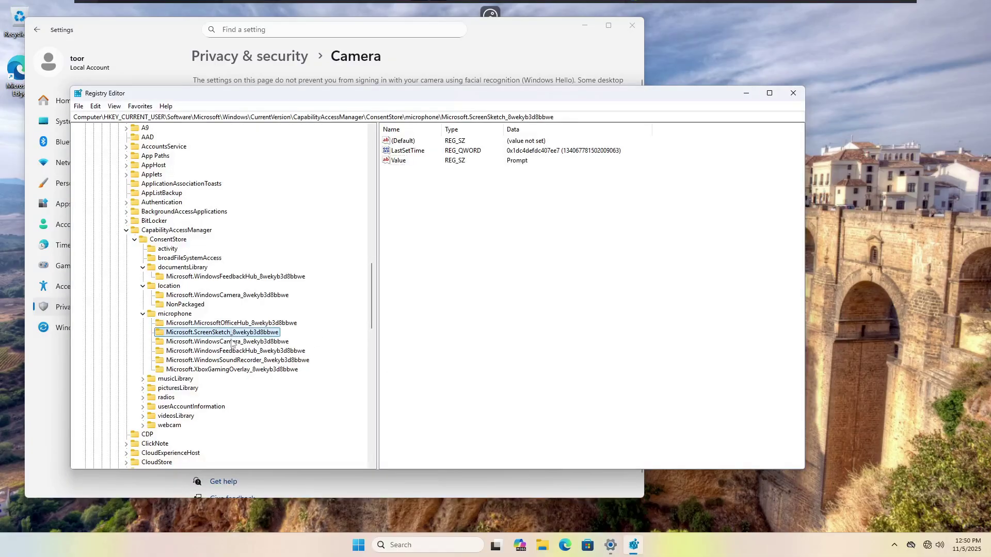
pyautogui.click(232, 342)
pyautogui.click(226, 352)
pyautogui.click(224, 360)
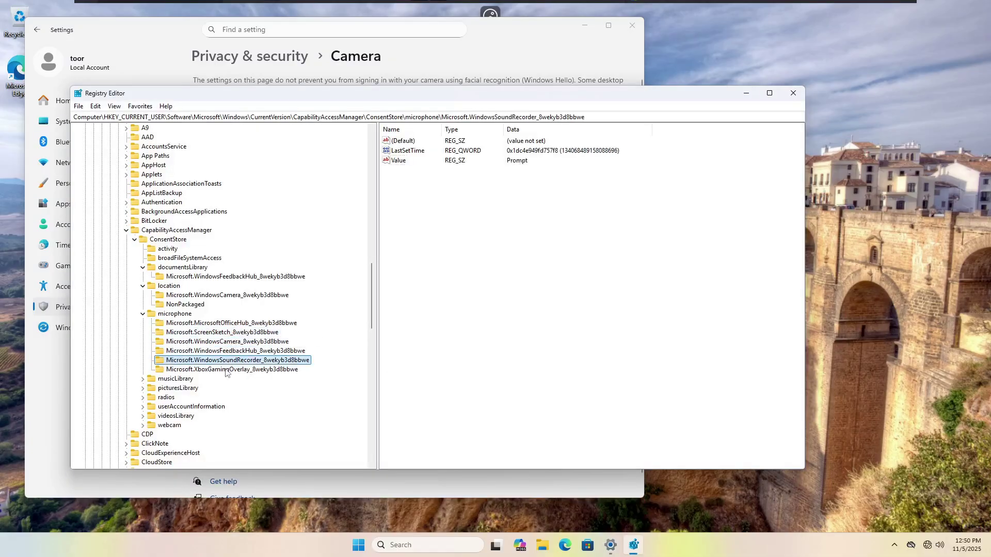
pyautogui.click(224, 370)
# Collapse location, documentsLibrary and musicLibrary, reopen webcam and microphone, then show Settings' Camera page.
pyautogui.click(143, 379)
pyautogui.press('Down')
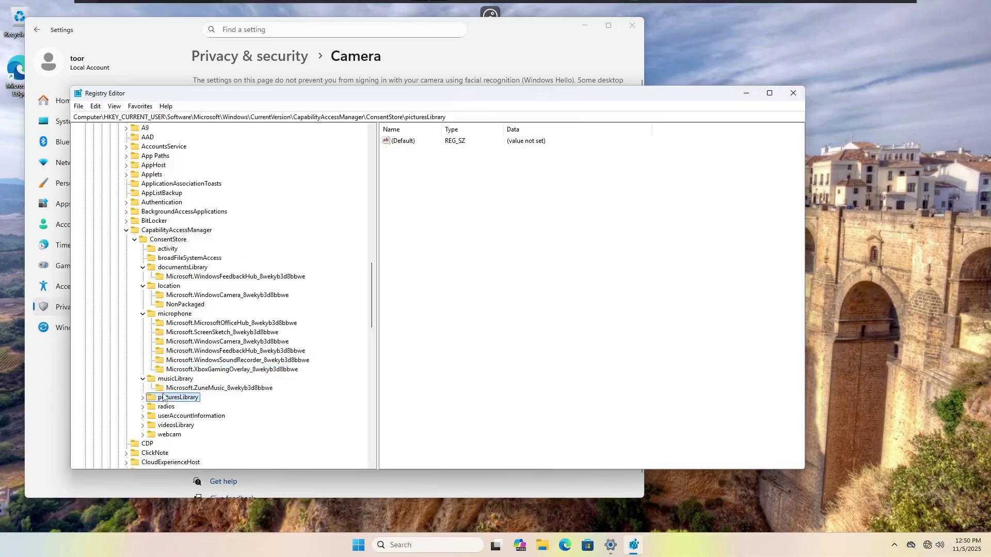
pyautogui.click(165, 388)
pyautogui.click(165, 379)
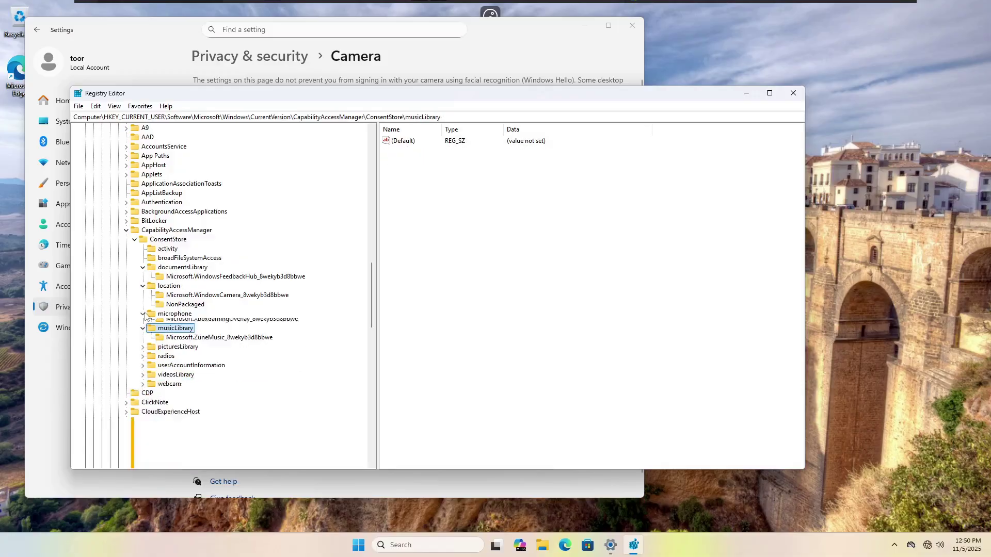
pyautogui.click(143, 286)
pyautogui.click(143, 267)
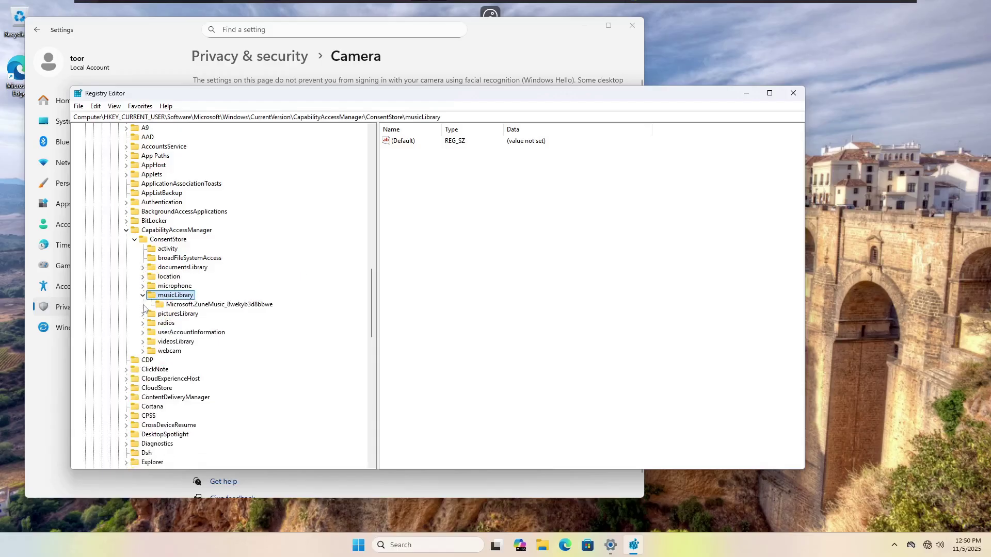
pyautogui.click(143, 295)
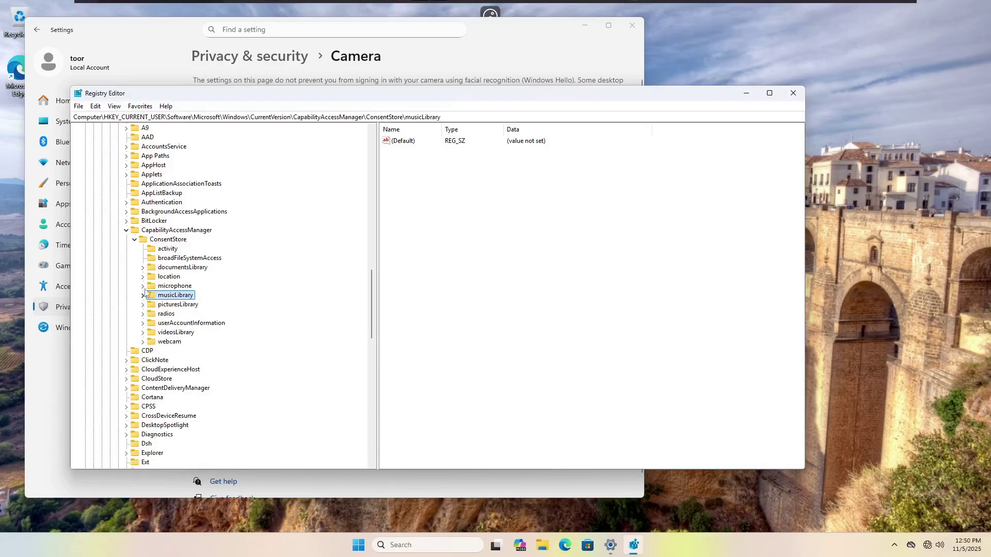
pyautogui.doubleClick(161, 342)
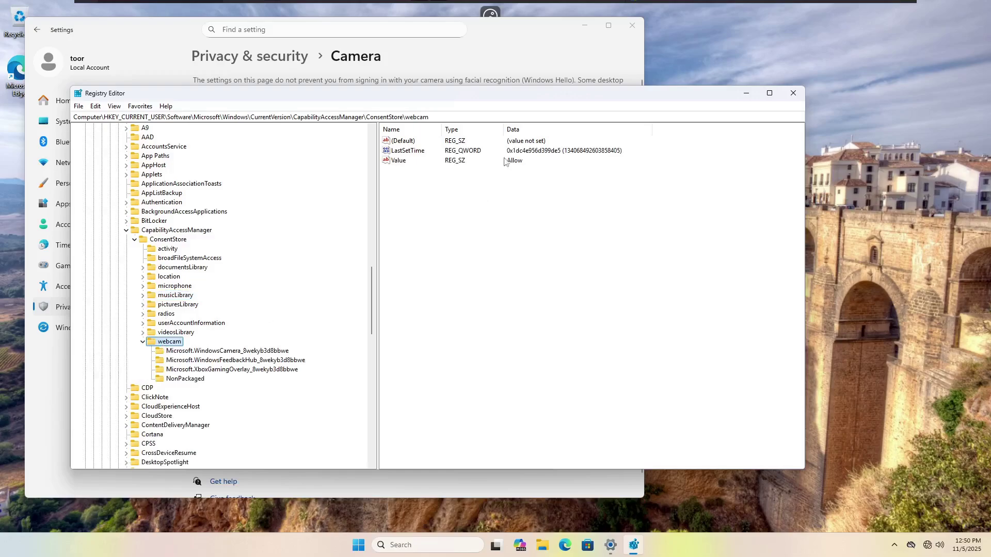
pyautogui.doubleClick(170, 286)
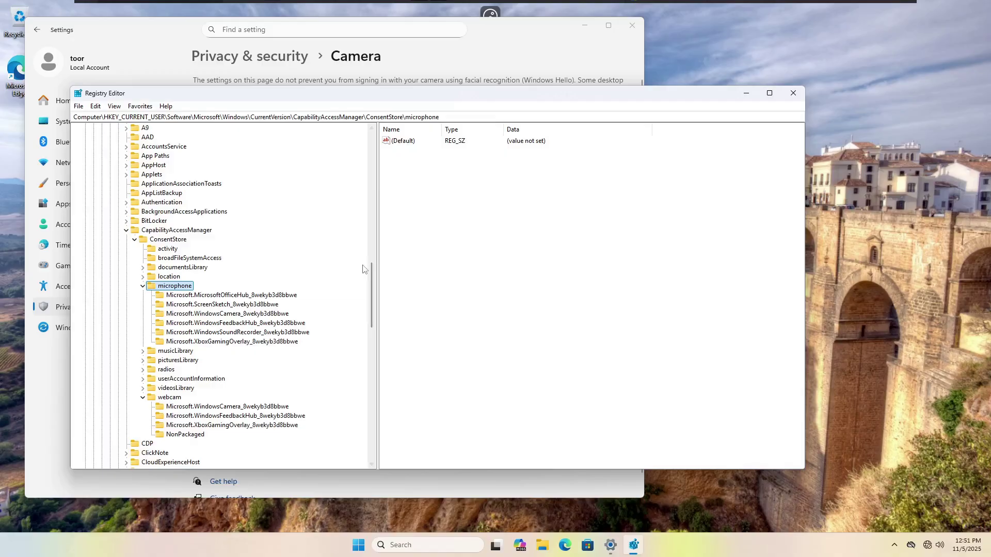
pyautogui.click(464, 46)
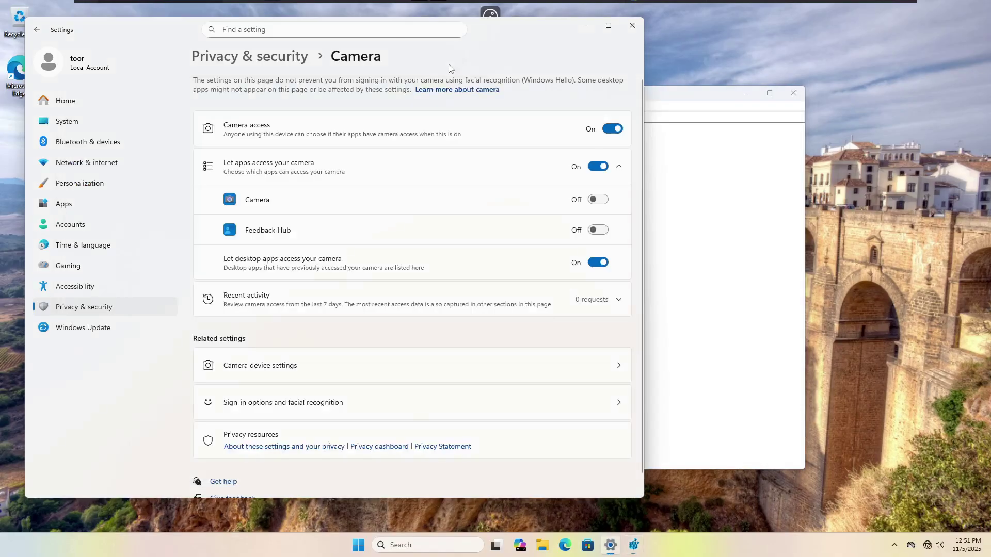
# Back in Registry Editor, select the webcam key and its Value entry, currently Allow.
pyautogui.click(677, 252)
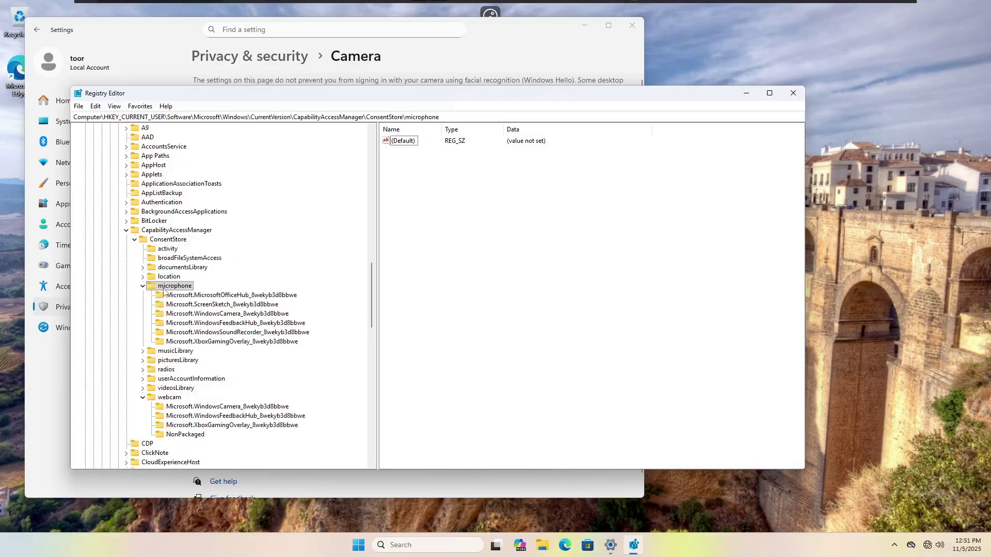
pyautogui.click(177, 398)
pyautogui.click(397, 161)
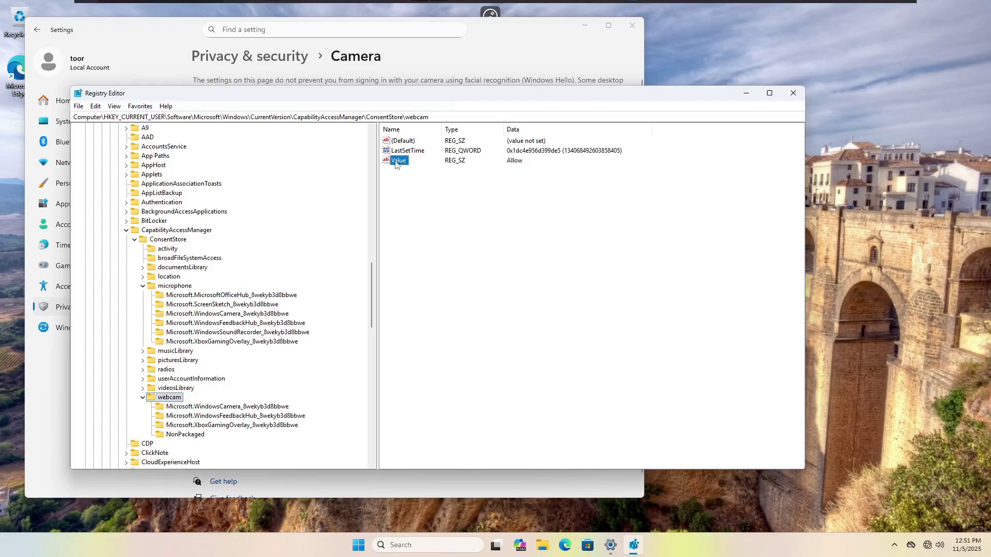
pyautogui.click(524, 163)
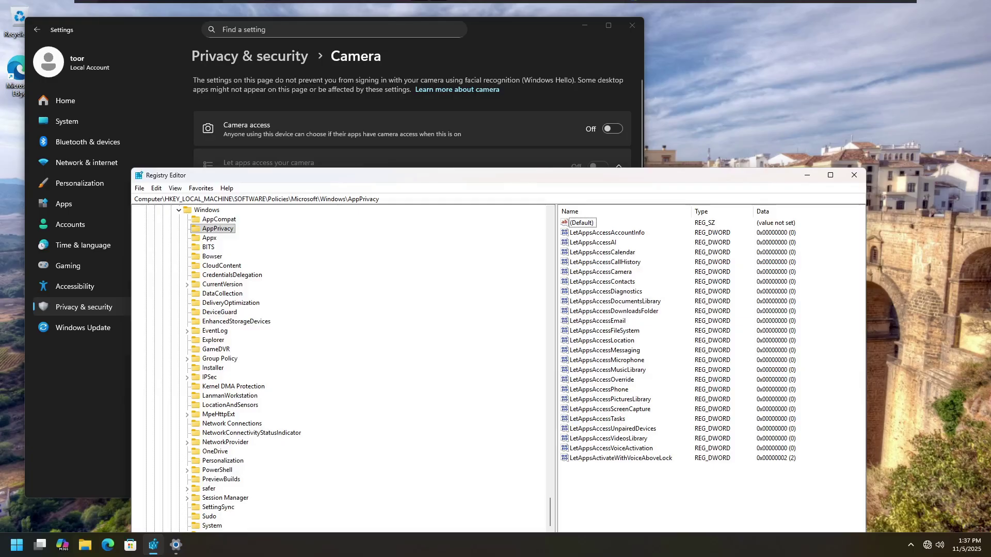
# View the full Settings Camera page, then return to the AppPrivacy key in Registry Editor.
pyautogui.click(514, 35)
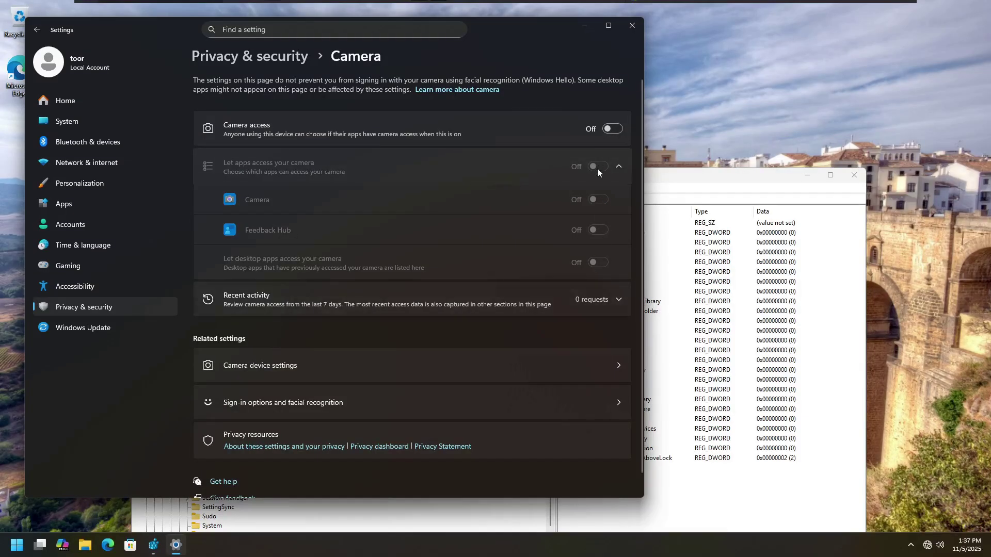
pyautogui.click(665, 176)
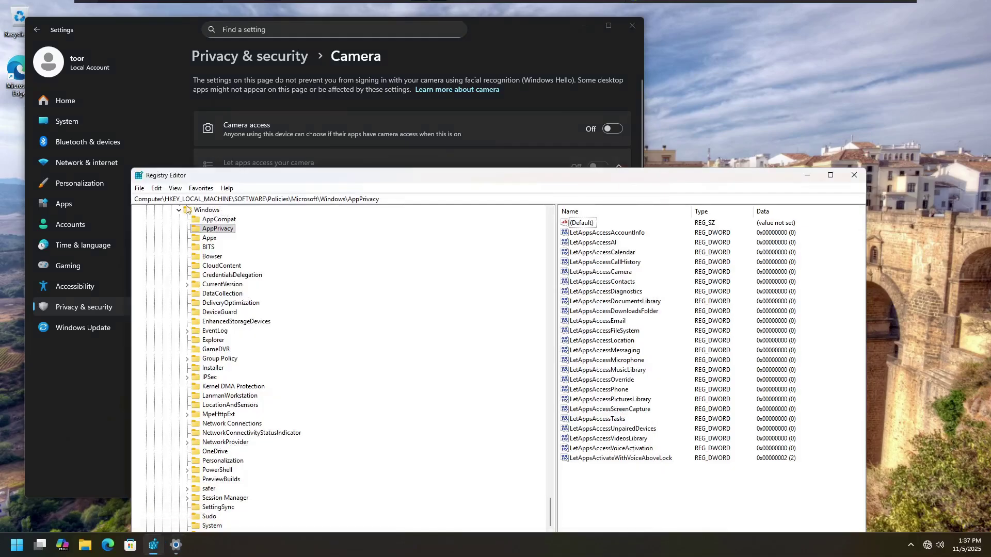